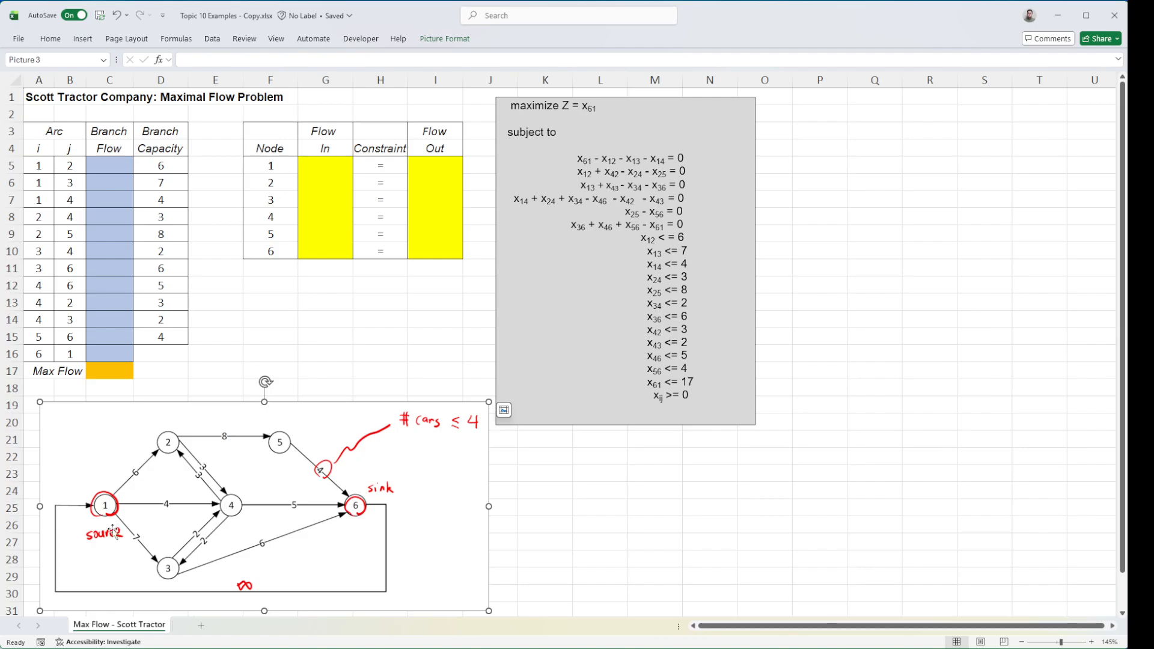
# Examine the linear programming formulation in the text box: the objective, the six flow-balance constraints and the arc capacity limits
pyautogui.click(559, 120)
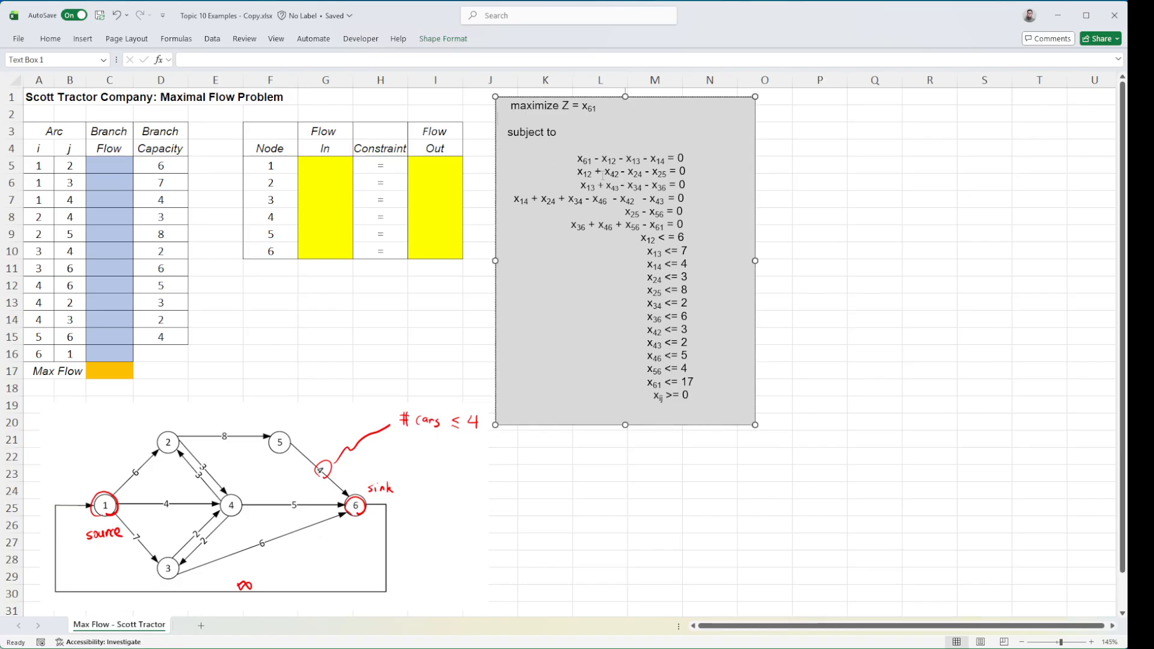
pyautogui.moveTo(668, 390); pyautogui.dragTo(517, 129)
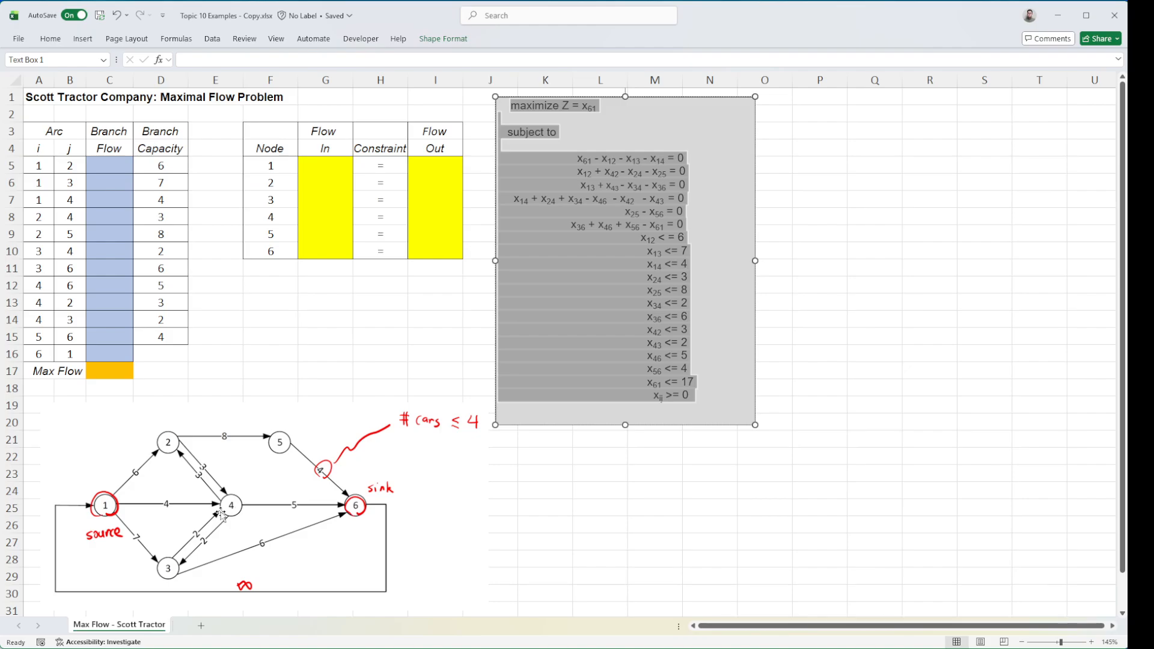
pyautogui.click(597, 139)
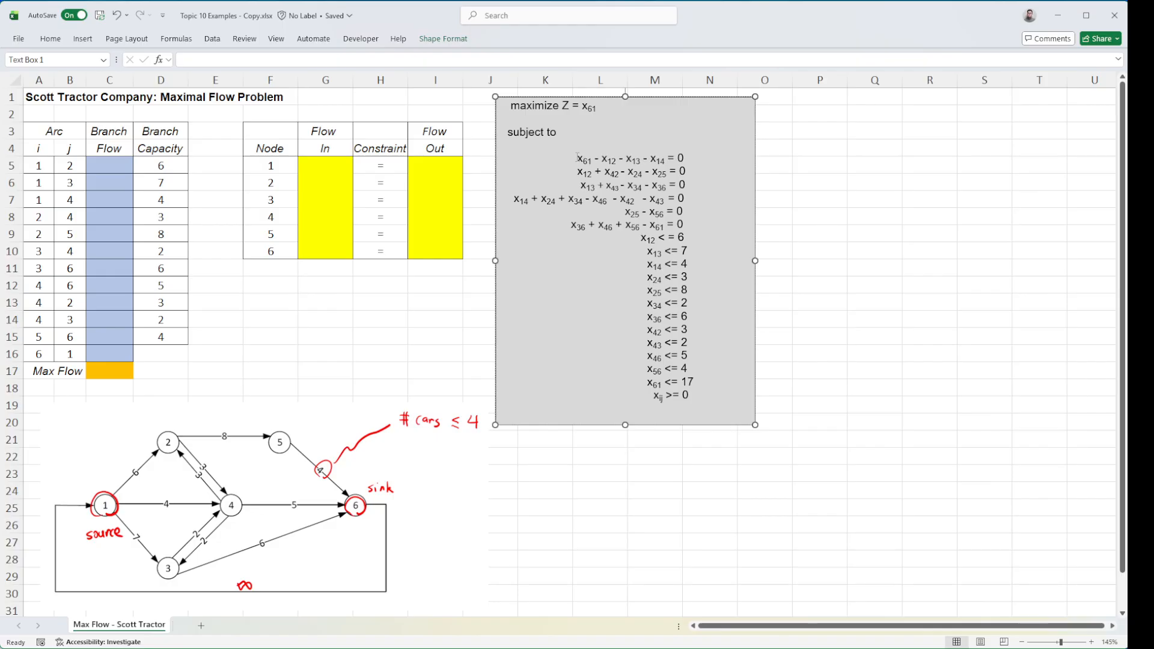
pyautogui.moveTo(596, 158); pyautogui.dragTo(688, 221)
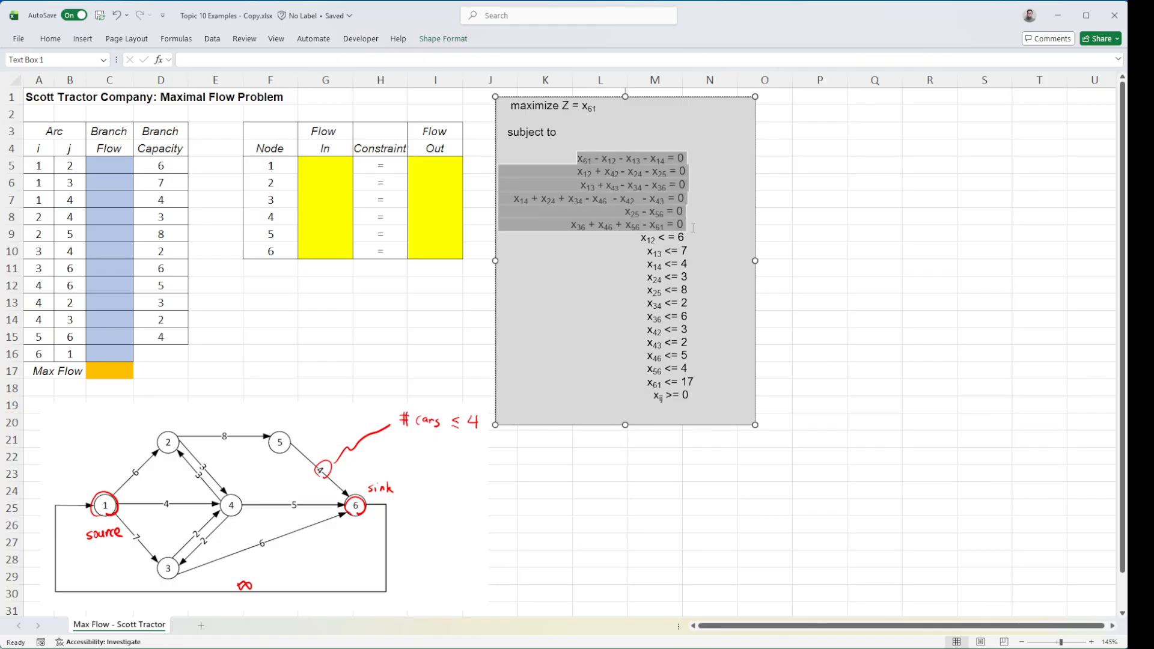
pyautogui.click(684, 216)
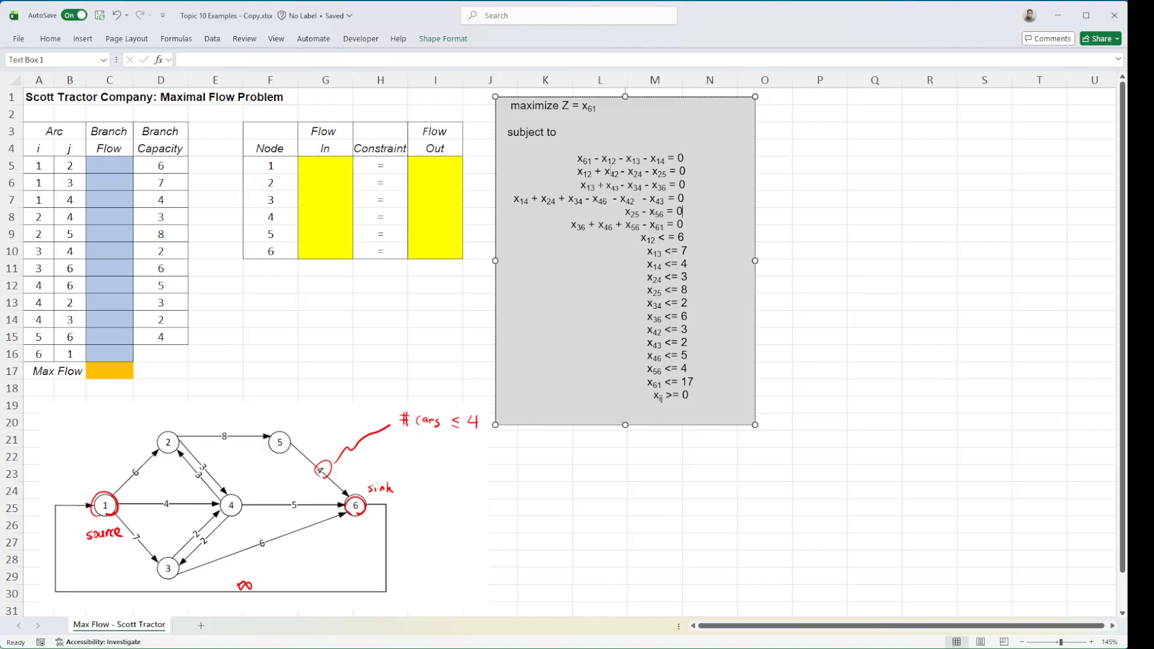
pyautogui.moveTo(574, 159); pyautogui.dragTo(695, 224)
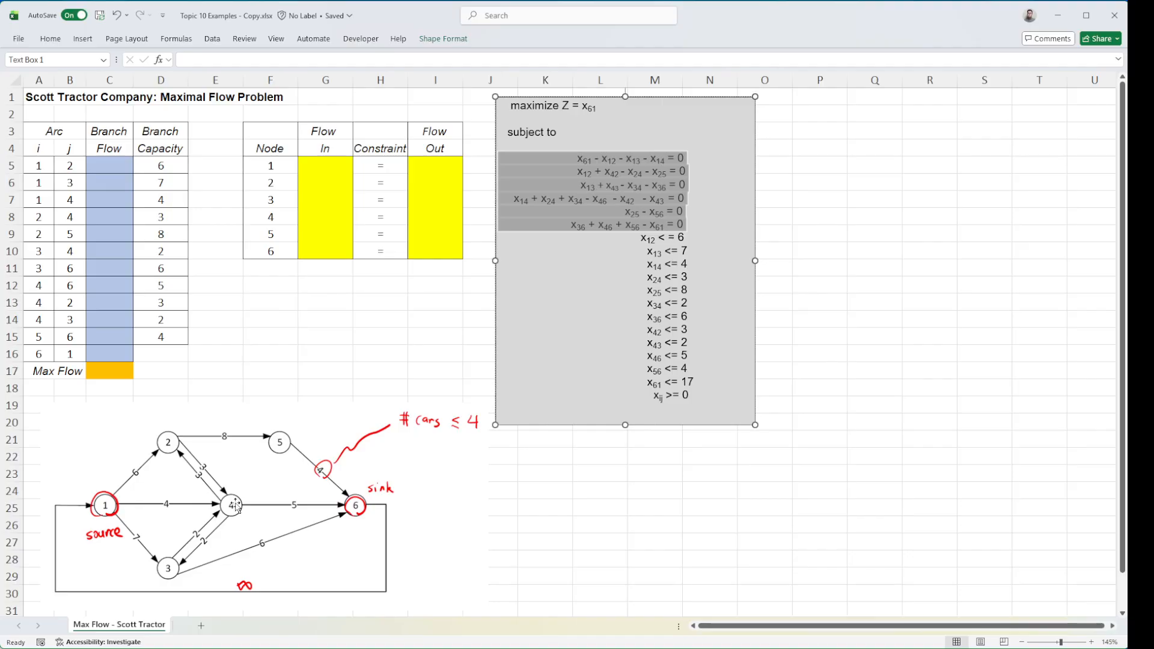
pyautogui.moveTo(578, 163); pyautogui.dragTo(621, 173)
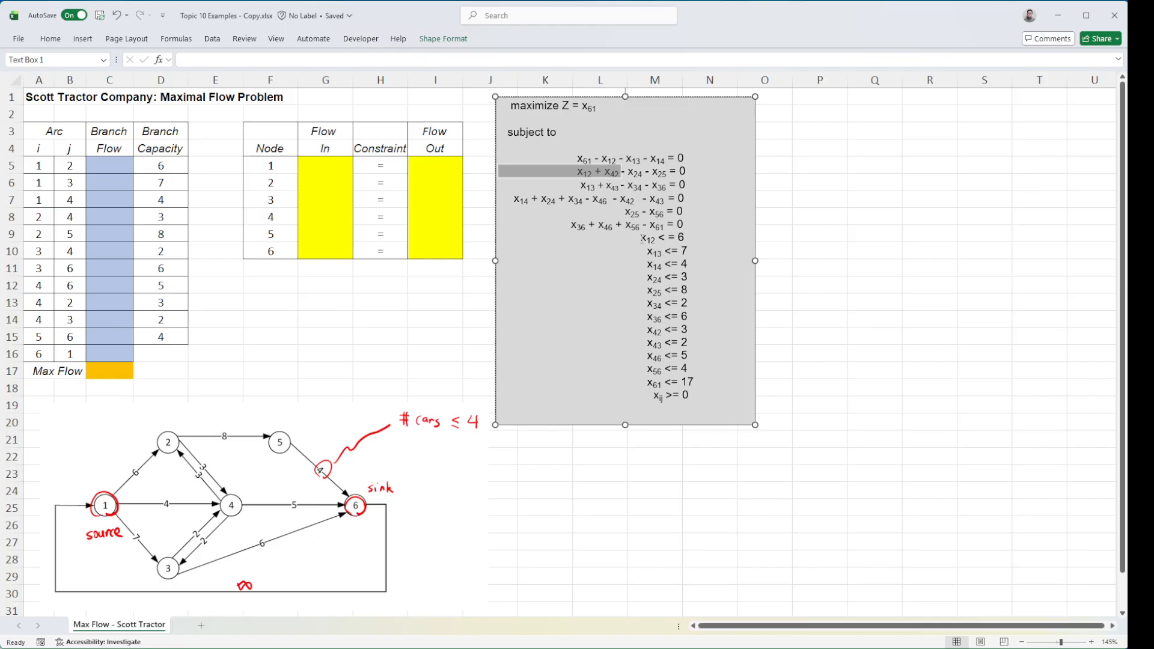
pyautogui.moveTo(642, 239); pyautogui.dragTo(698, 382)
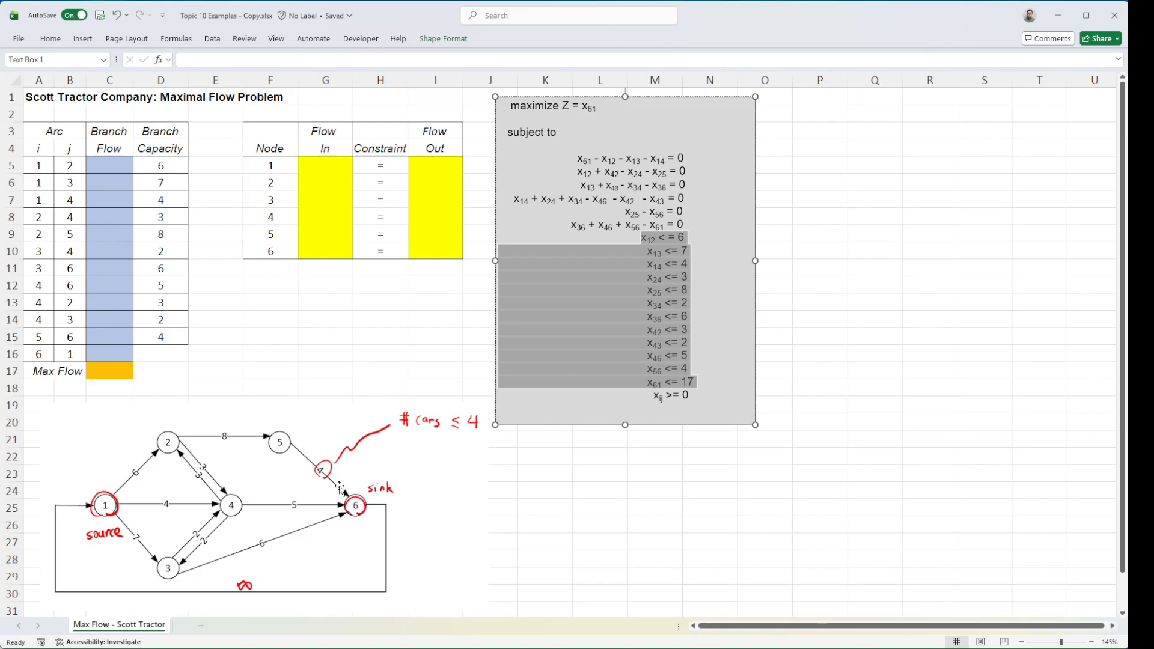
pyautogui.moveTo(634, 236); pyautogui.dragTo(704, 385)
pyautogui.click(619, 162)
# Review the worksheet layout: the arc list, Branch Flow cells C5:C16, Branch Capacity values and the node Flow In/Flow Out table
pyautogui.moveTo(31, 96); pyautogui.dragTo(444, 371)
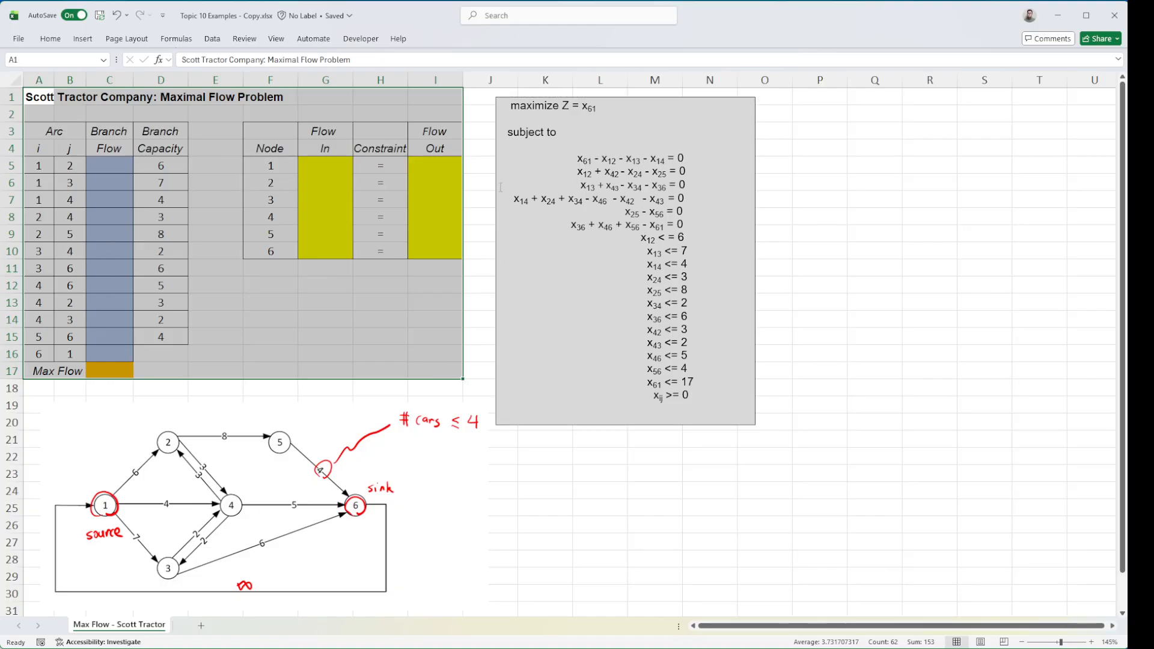
pyautogui.moveTo(110, 161); pyautogui.dragTo(109, 352)
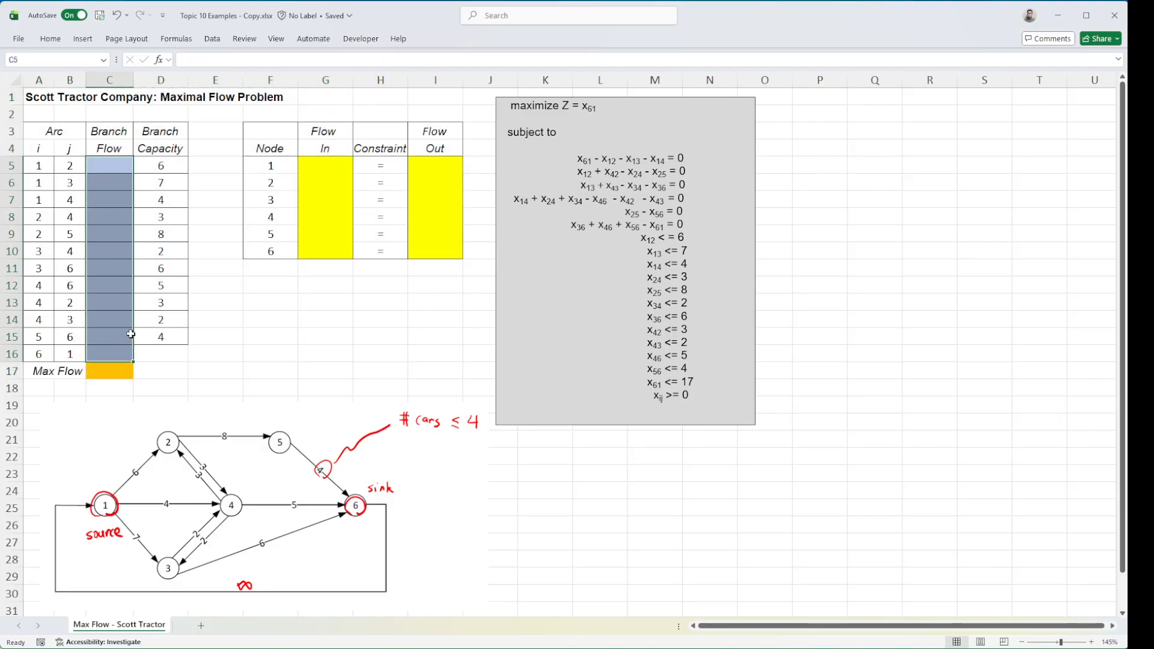
pyautogui.click(29, 151)
pyautogui.moveTo(29, 152); pyautogui.dragTo(58, 352)
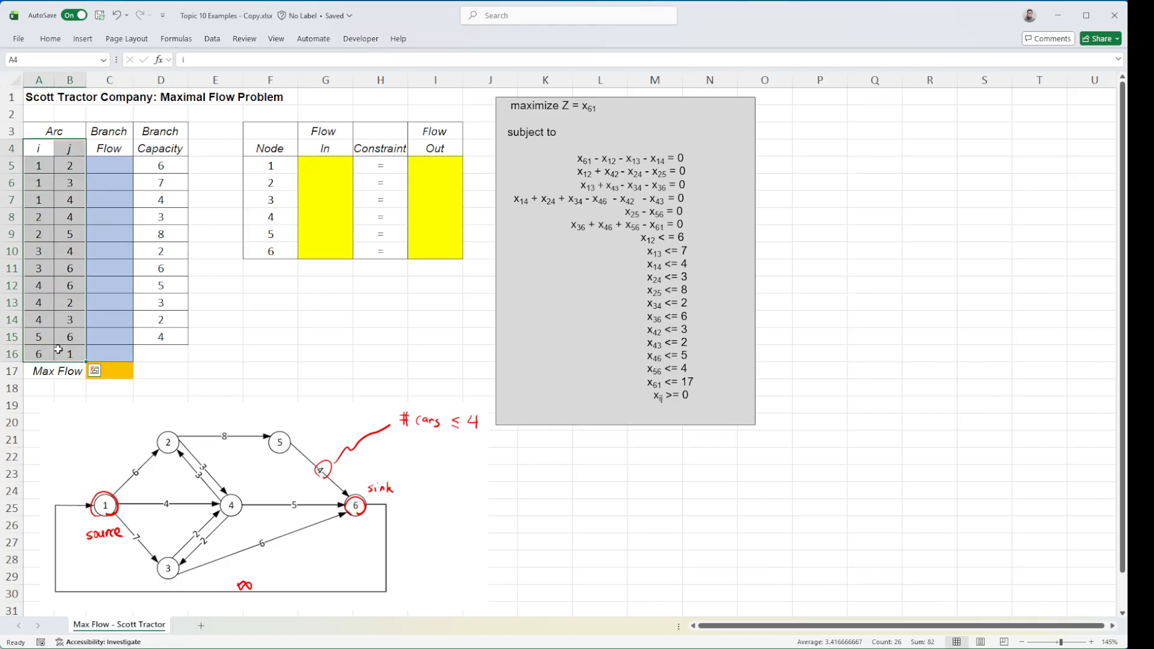
pyautogui.click(104, 164)
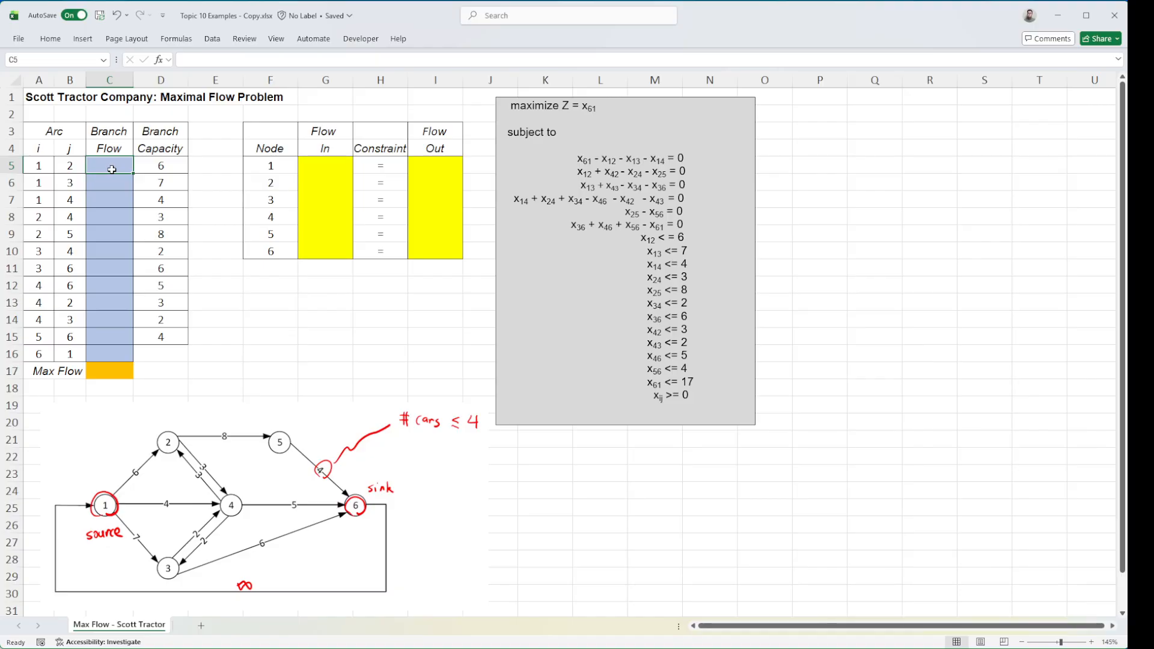
pyautogui.click(122, 320)
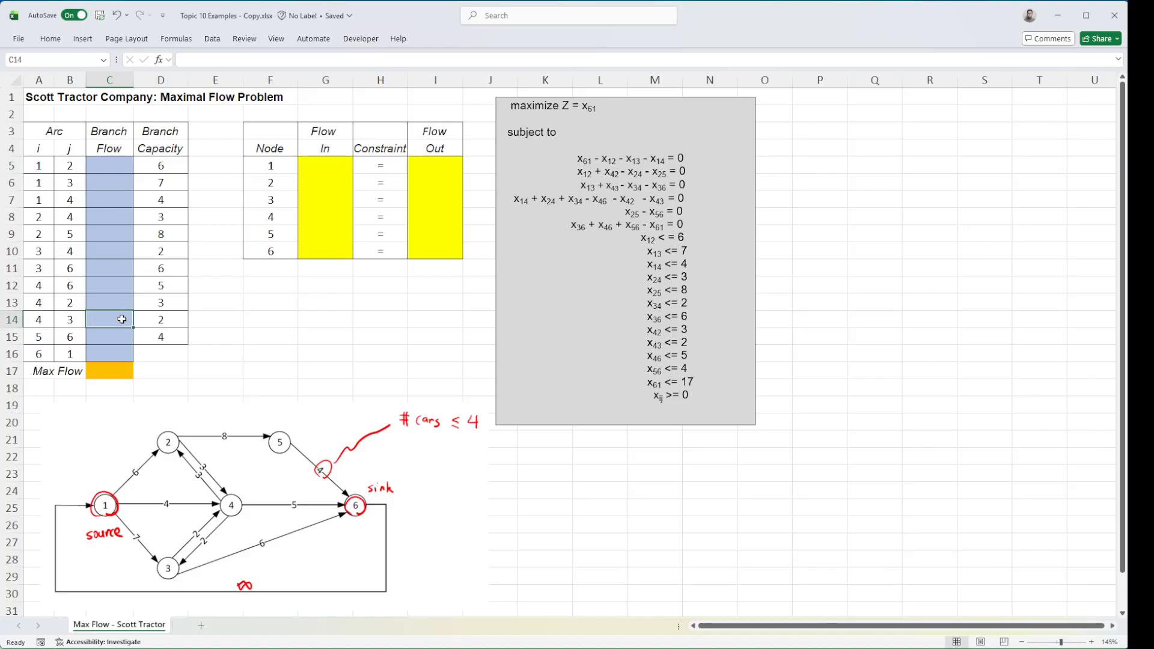
pyautogui.click(122, 355)
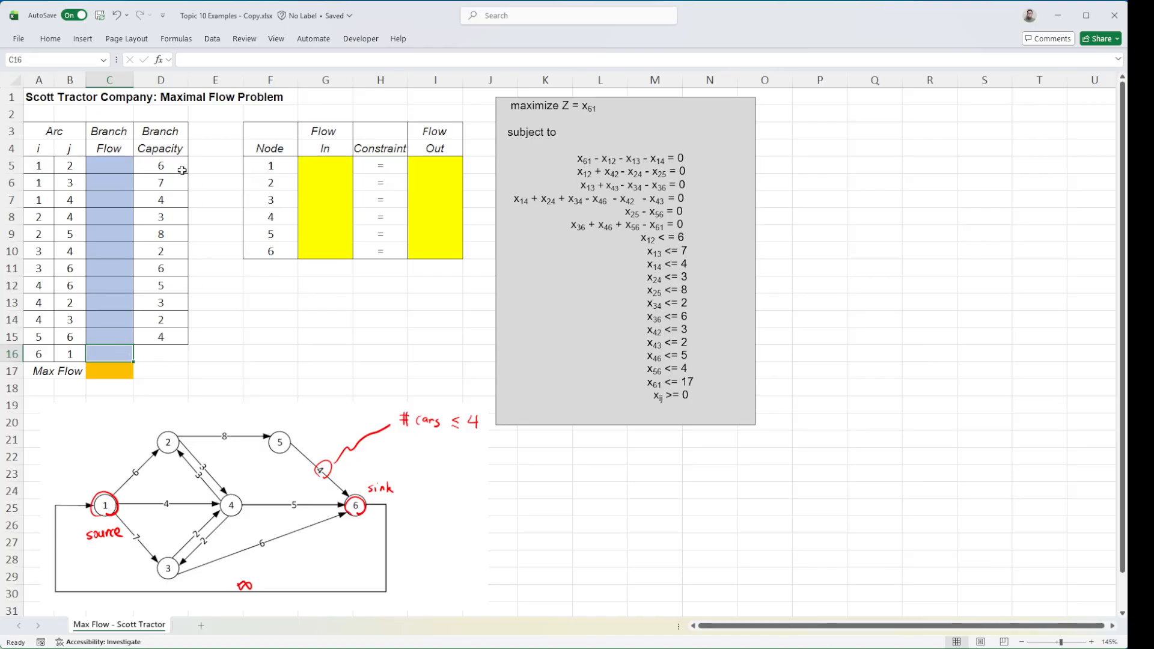
pyautogui.moveTo(161, 169); pyautogui.dragTo(161, 337)
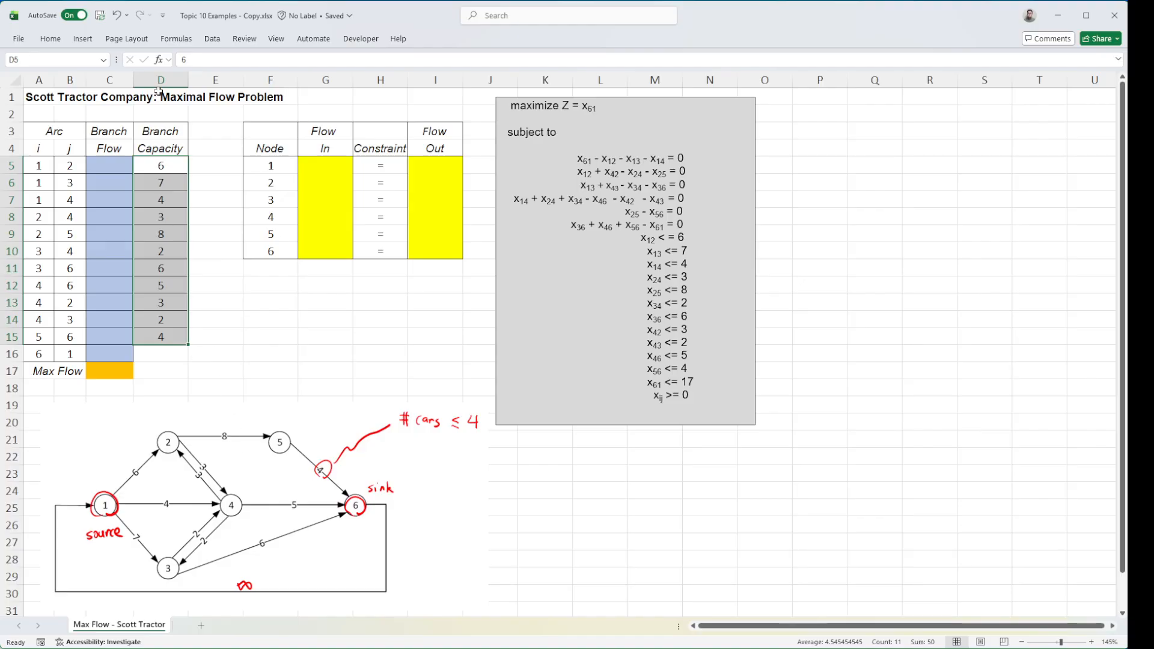
pyautogui.click(216, 247)
pyautogui.moveTo(277, 127); pyautogui.dragTo(439, 257)
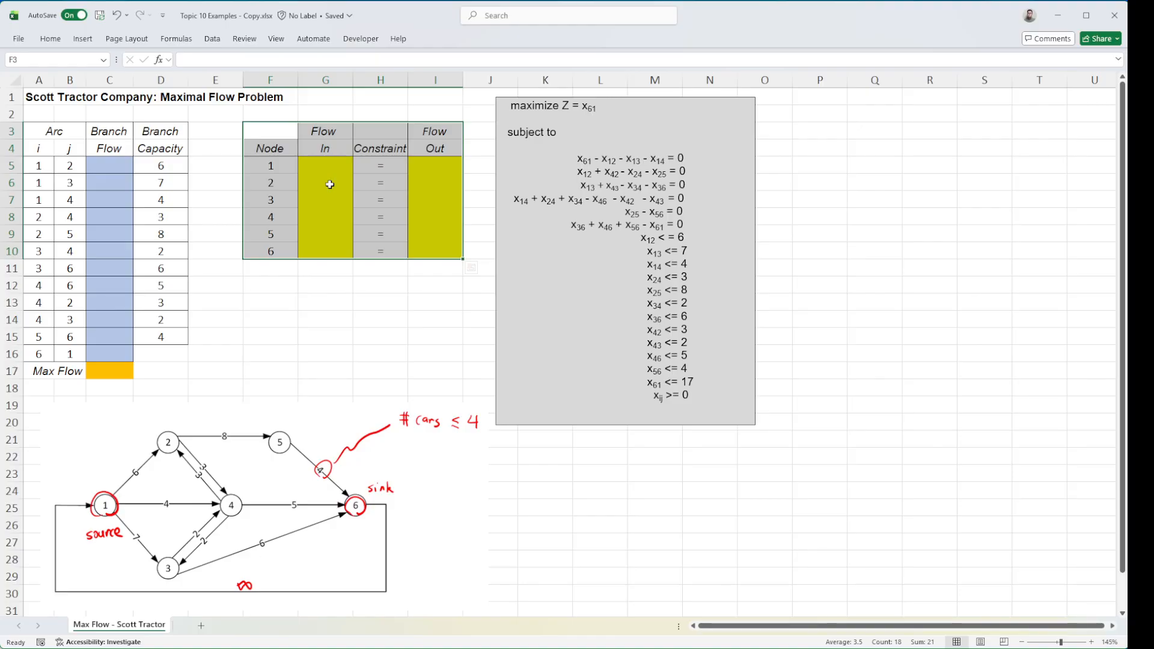
pyautogui.click(193, 292)
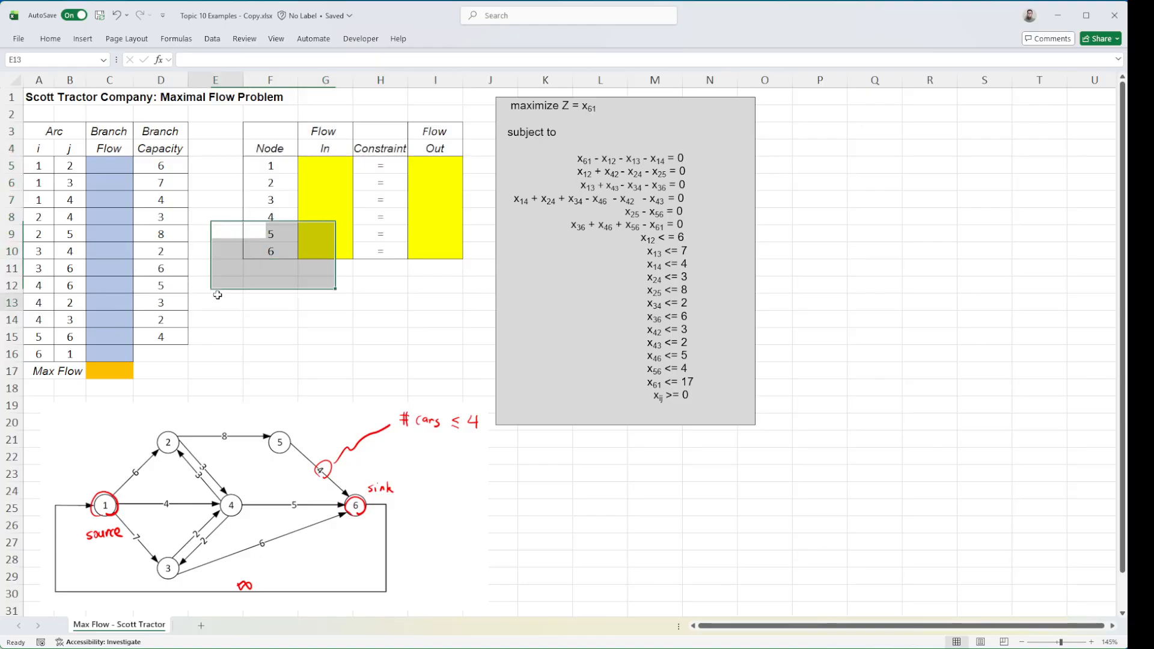
# Enter =C16 in the Max Flow cell C17 so the objective equals the flow on arc 6–1
pyautogui.click(98, 371)
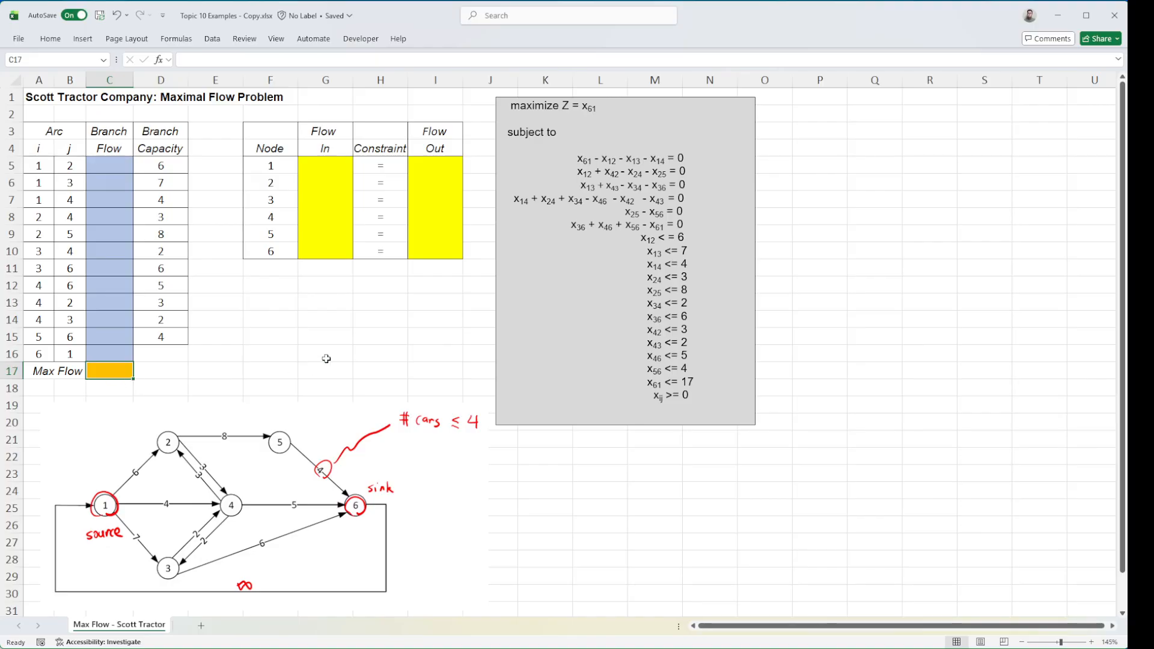
pyautogui.write('=')
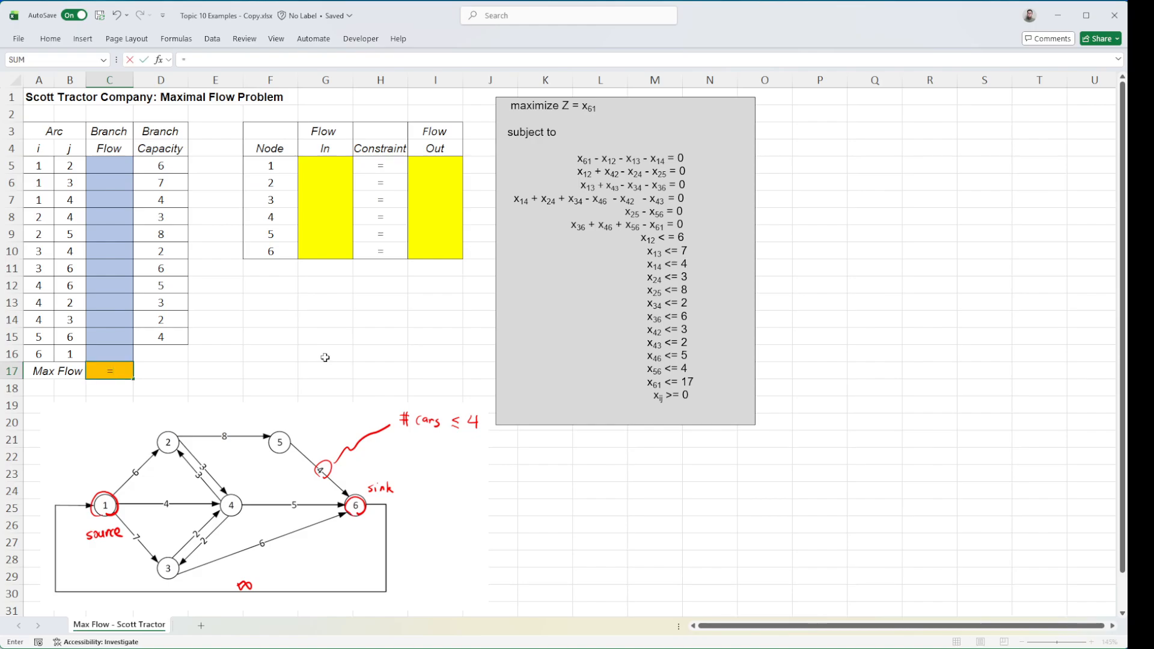
pyautogui.click(125, 354)
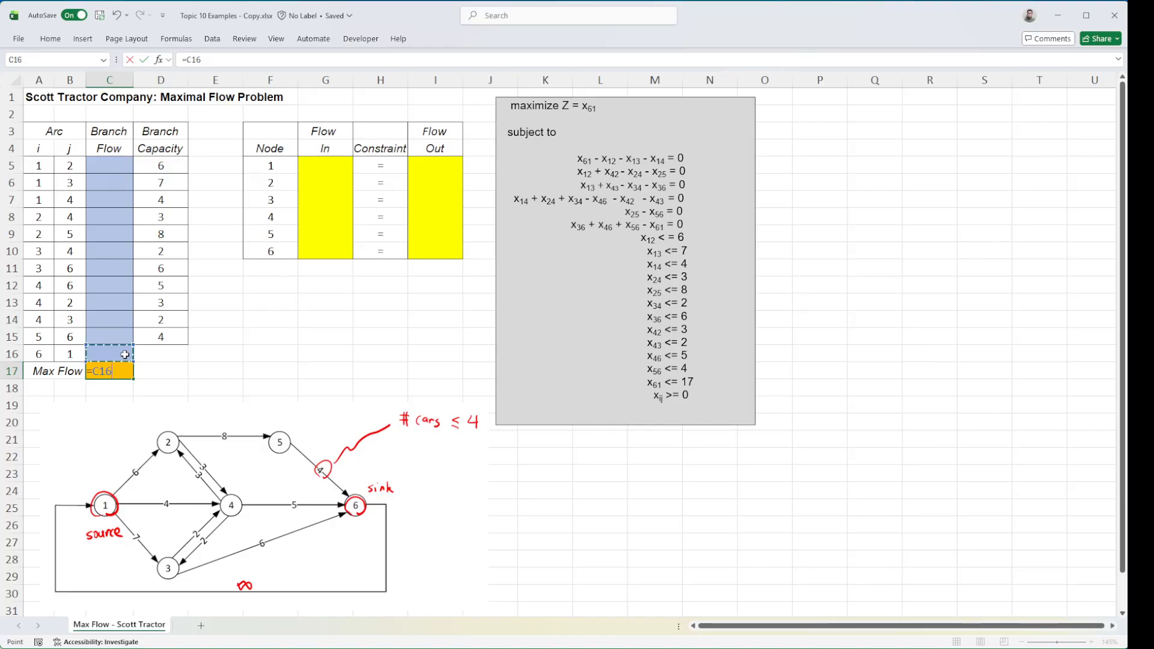
pyautogui.press('Return')
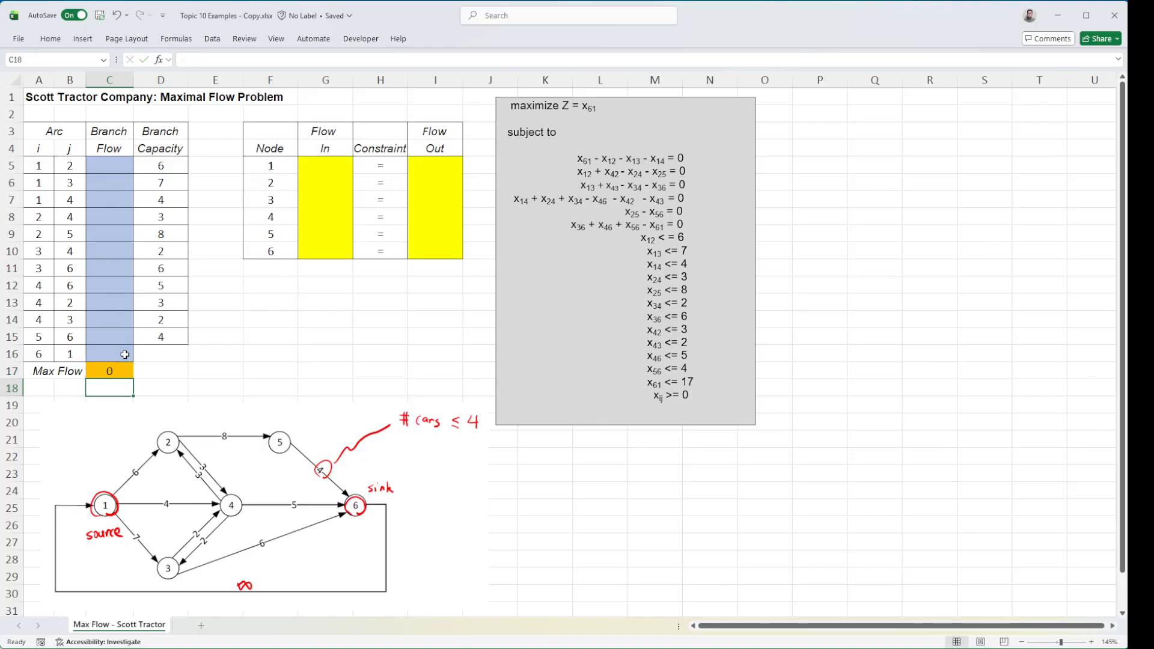
# Enter the Flow In formula =C16 for node 1 in cell G5
pyautogui.moveTo(309, 167); pyautogui.dragTo(335, 249)
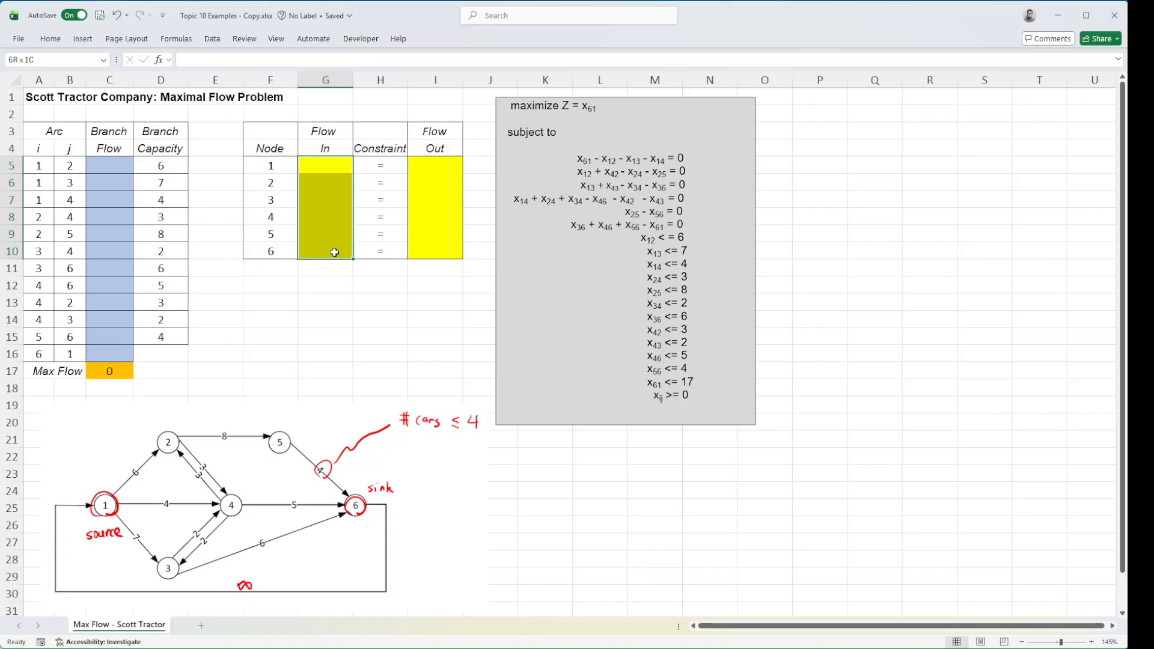
pyautogui.click(331, 166)
pyautogui.moveTo(334, 178); pyautogui.dragTo(335, 249)
pyautogui.click(326, 169)
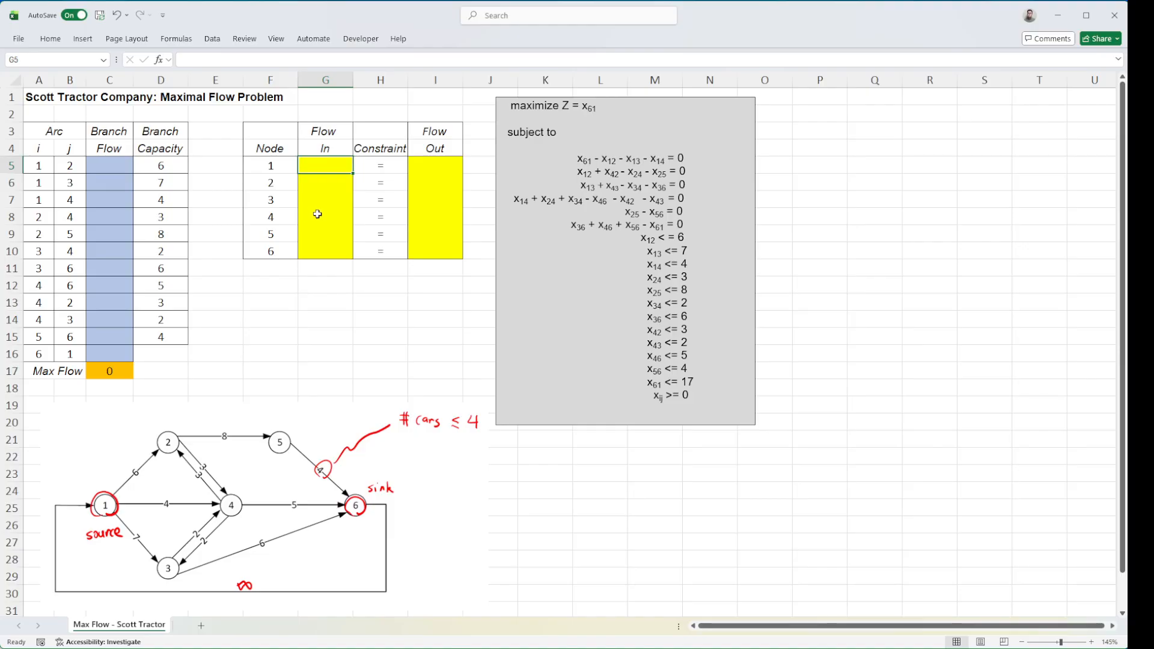
pyautogui.write('C16')
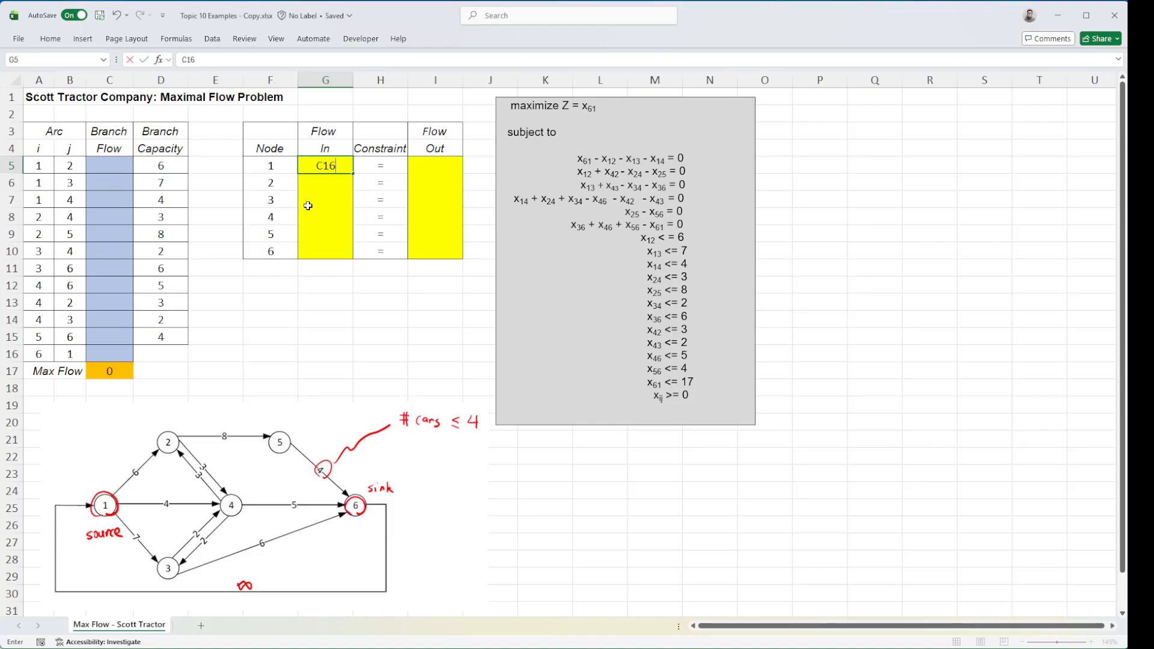
pyautogui.write('=')
pyautogui.click(329, 182)
pyautogui.press('BackSpace')
pyautogui.press('BackSpace')
pyautogui.press('Return')
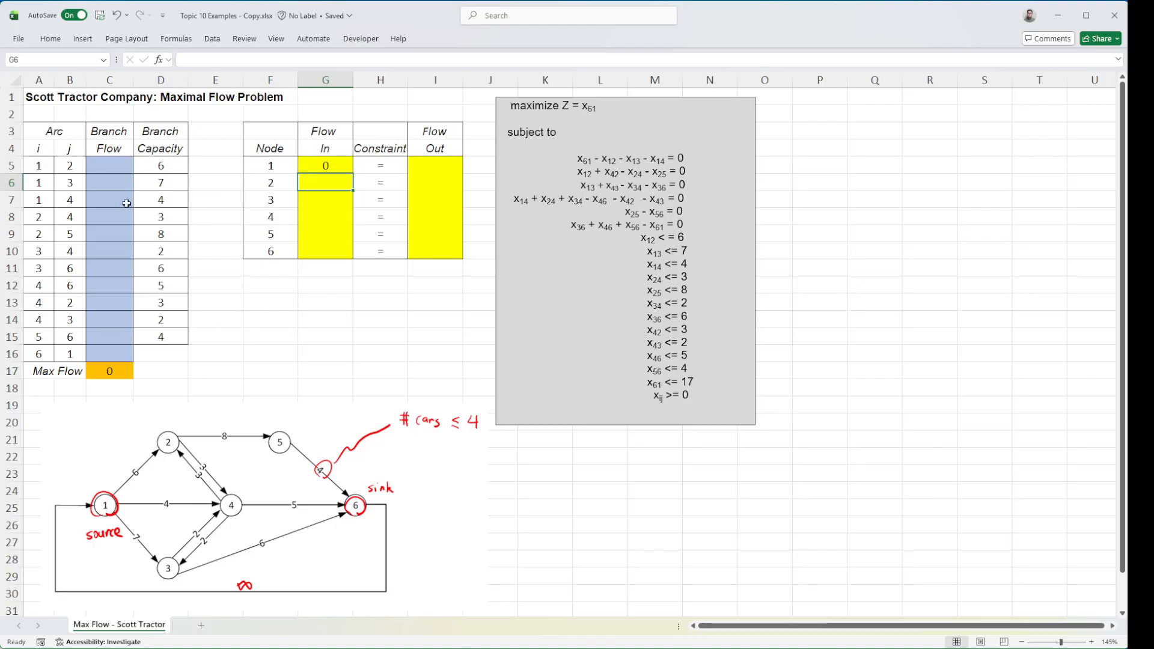
# Enter the Flow In formula =C5+C13 for node 2 in G6, adding the flows on arcs 1–2 and 4–2
pyautogui.moveTo(43, 164); pyautogui.dragTo(103, 165)
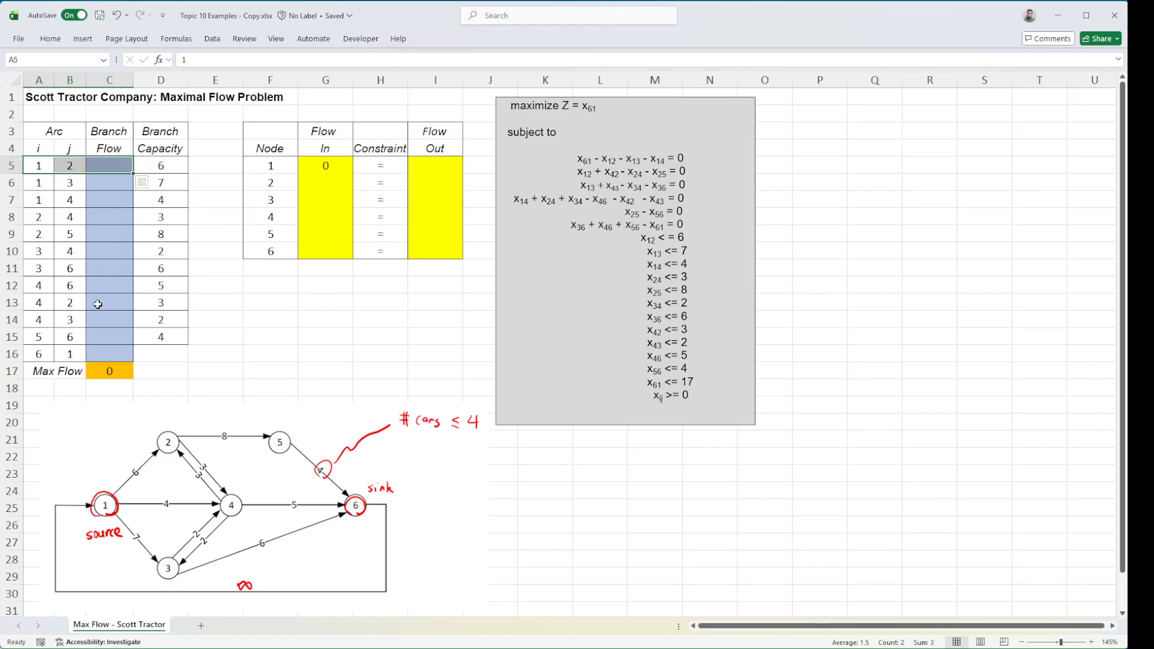
pyautogui.moveTo(30, 302); pyautogui.dragTo(105, 302)
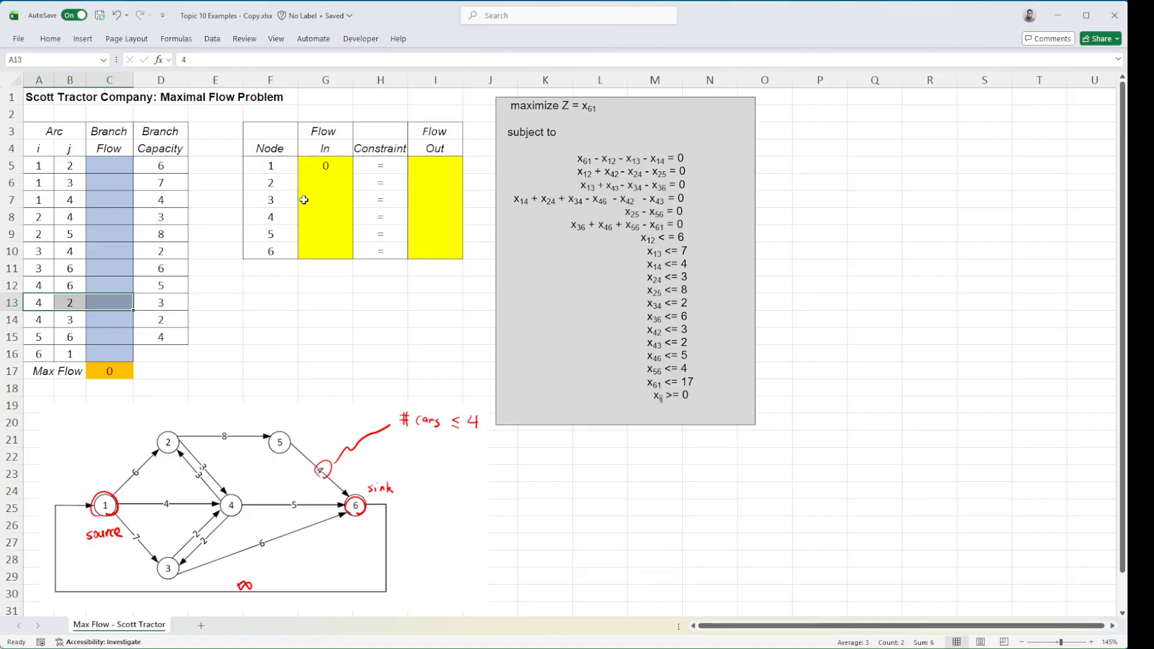
pyautogui.click(317, 186)
pyautogui.write('=C')
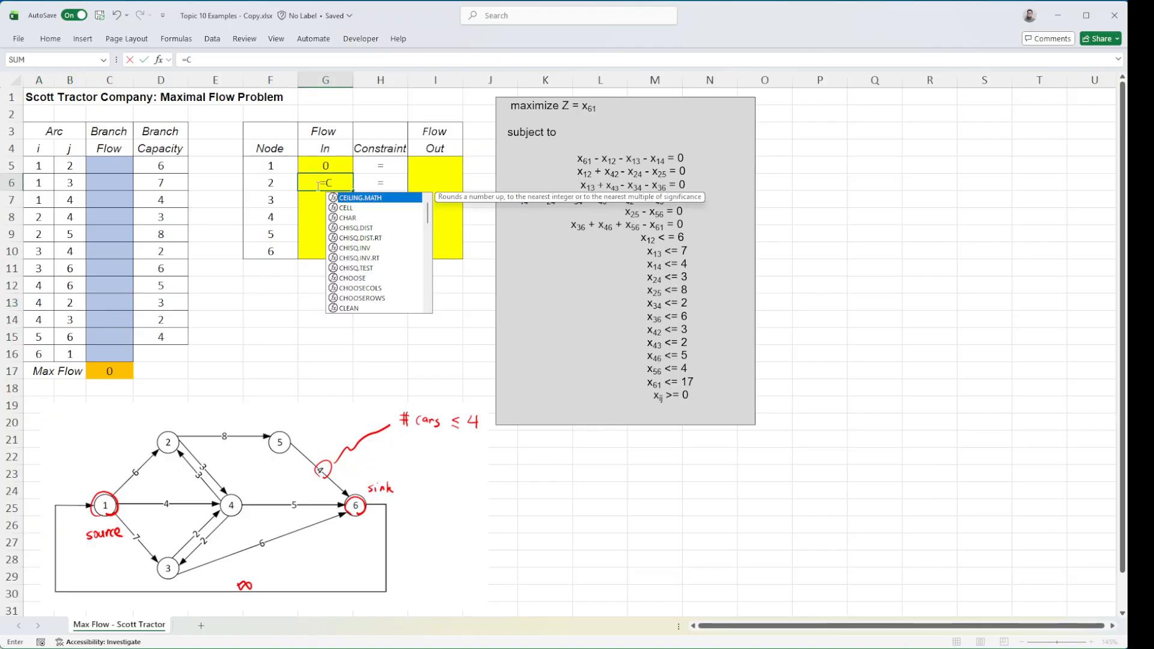
pyautogui.write('5+C13')
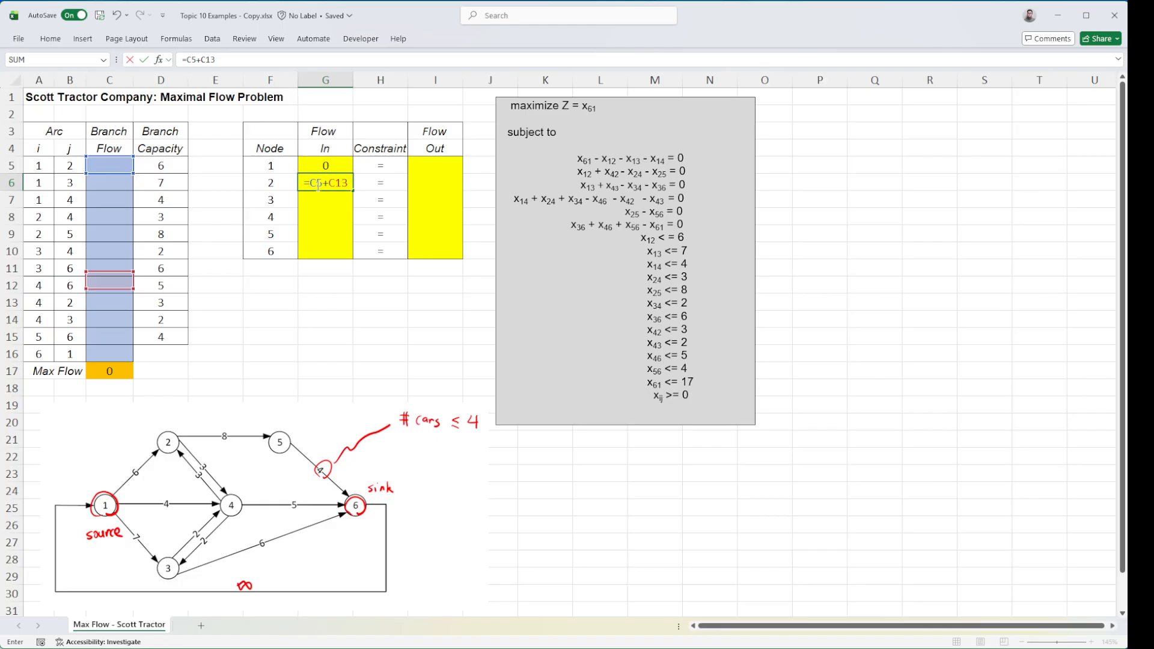
pyautogui.press('Return')
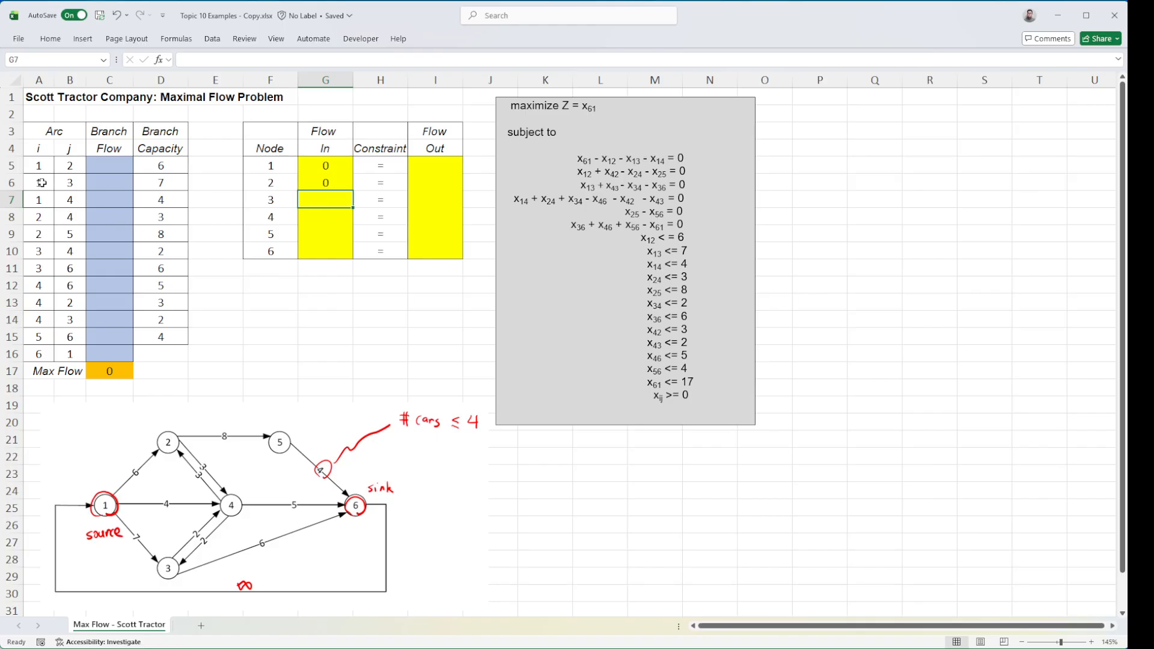
# Enter the Flow In formula =C6+C14 for node 3 in G7, adding the flows on arcs 1–3 and 4–3
pyautogui.moveTo(41, 185); pyautogui.dragTo(102, 183)
pyautogui.click(101, 182)
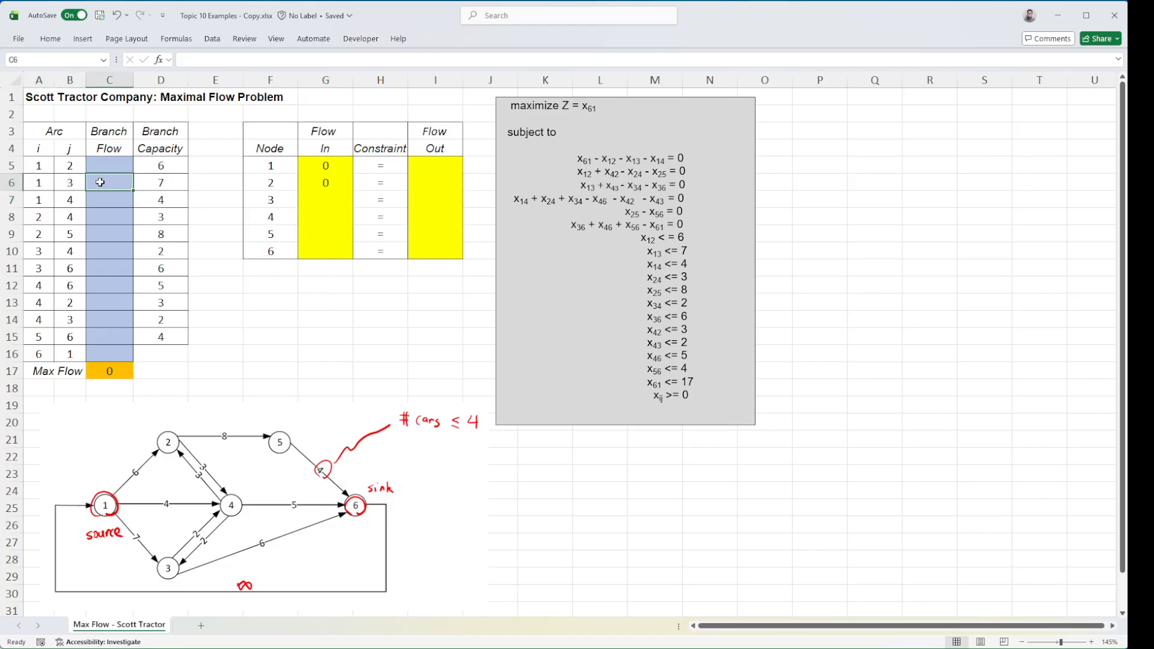
pyautogui.moveTo(33, 319); pyautogui.dragTo(109, 320)
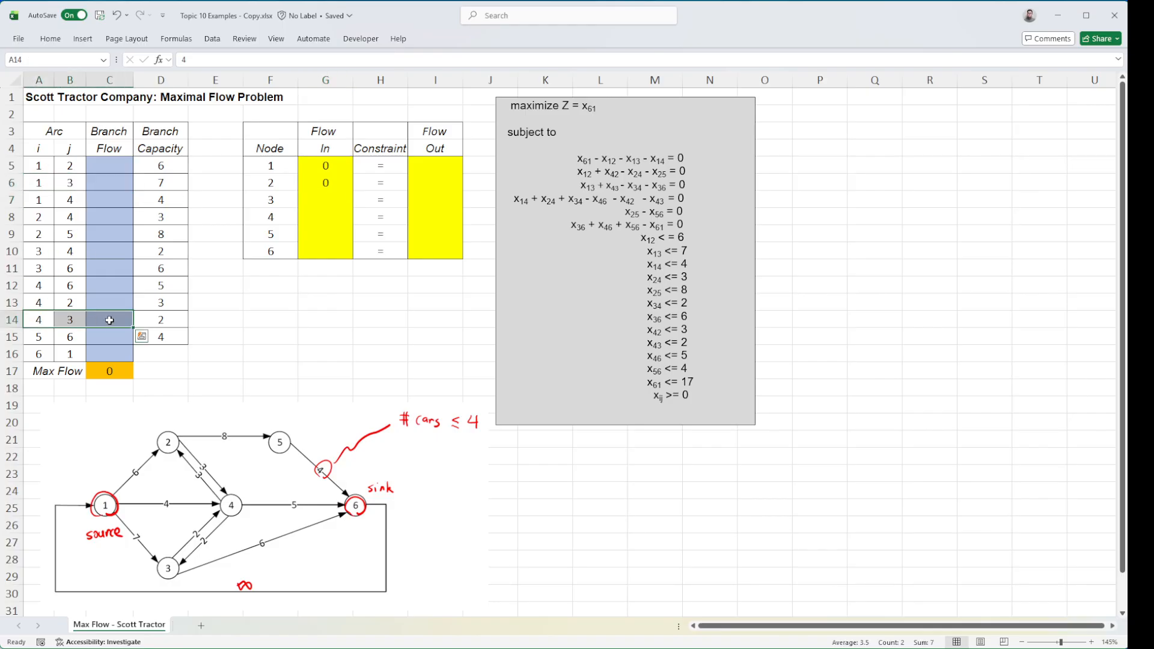
pyautogui.click(109, 321)
pyautogui.click(313, 196)
pyautogui.write('=C^+C14')
pyautogui.press('Return')
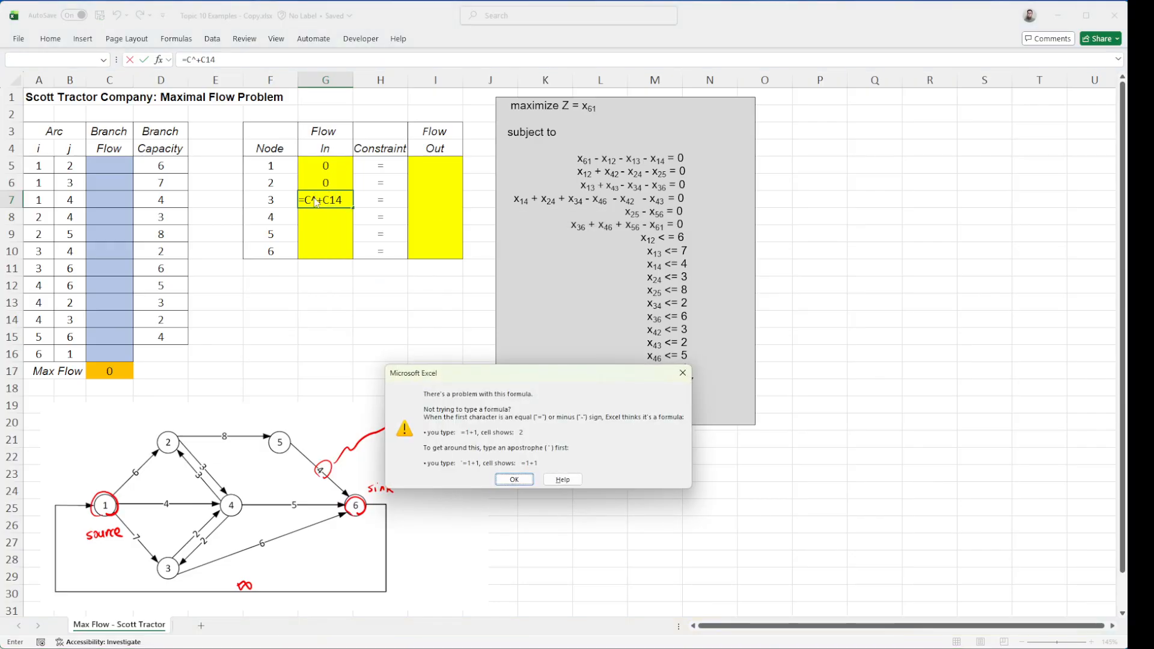
pyautogui.press('Return')
pyautogui.press('BackSpace')
pyautogui.press('Left')
pyautogui.press('Left')
pyautogui.press('Left')
pyautogui.press('Left')
pyautogui.write('6')
pyautogui.click(328, 203)
pyautogui.press('Return')
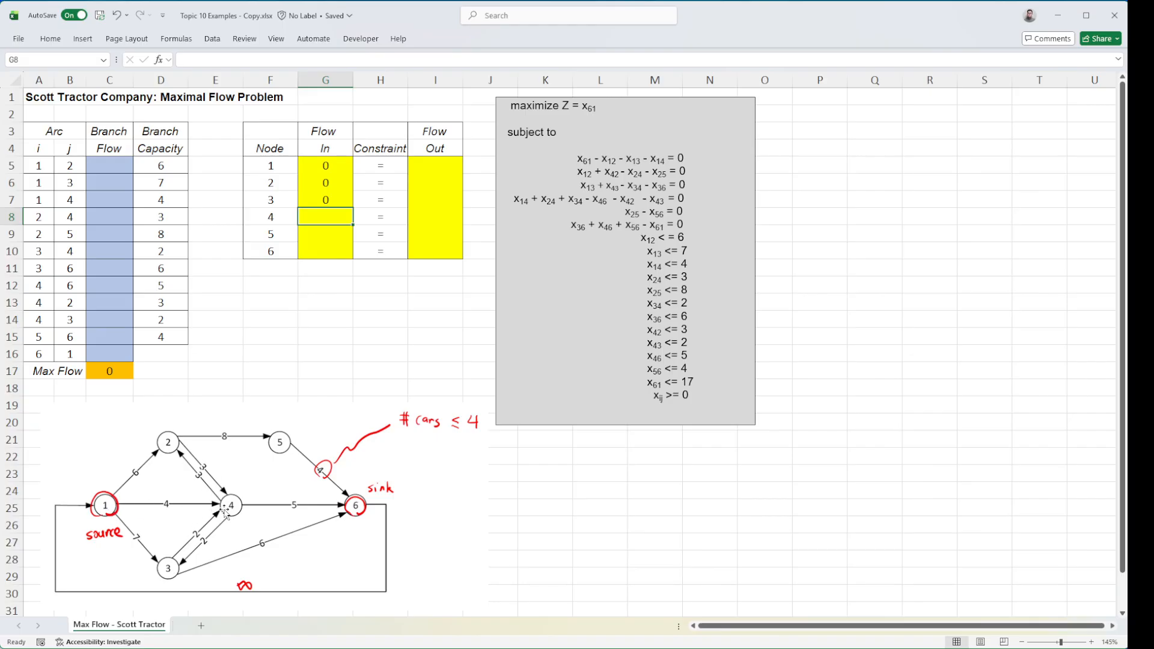
# Enter the Flow In formula =C7+C8+C10 for node 4 in G8, adding the flows on arcs 1–4, 2–4 and 3–4
pyautogui.click(99, 203)
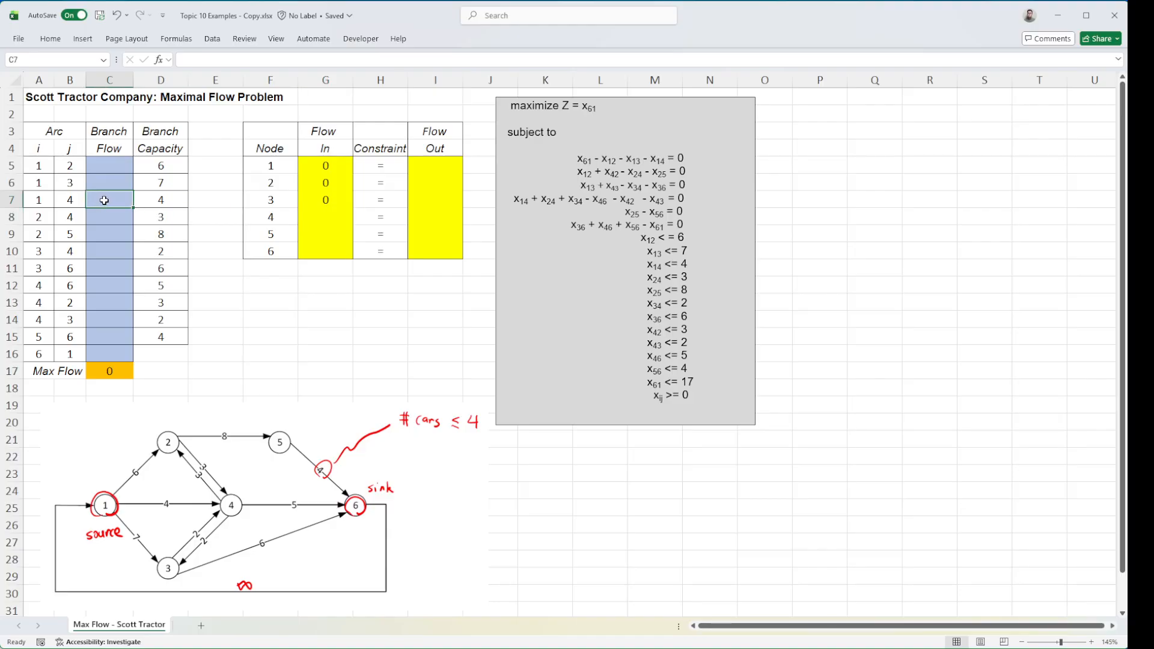
pyautogui.click(105, 253)
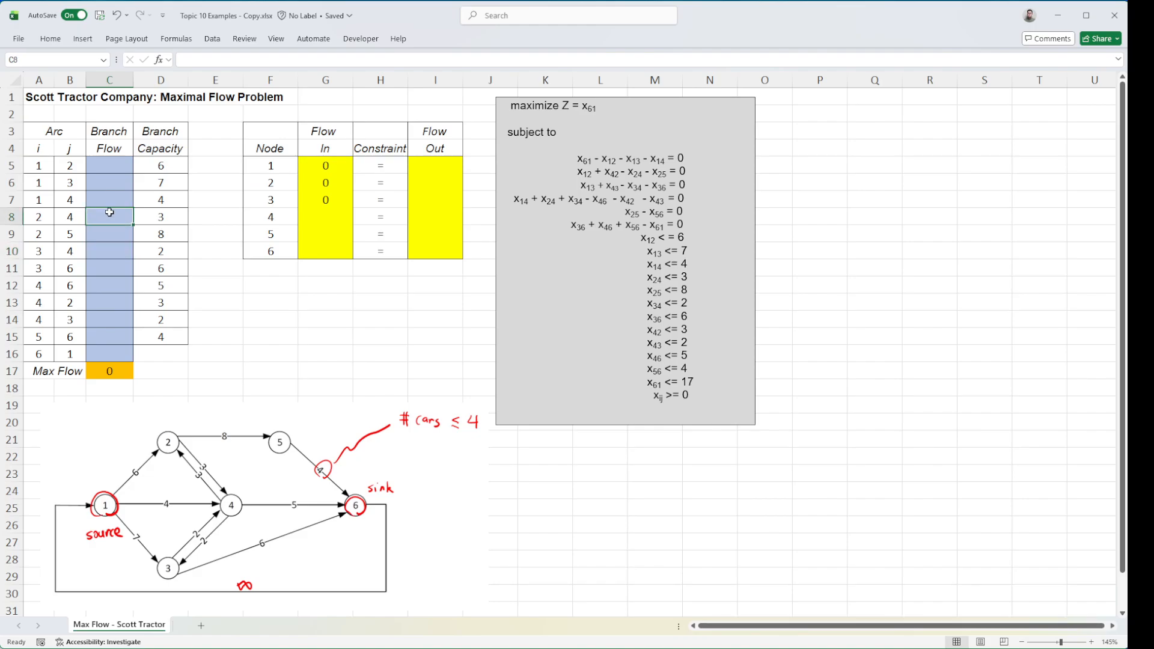
pyautogui.click(310, 217)
pyautogui.write('C')
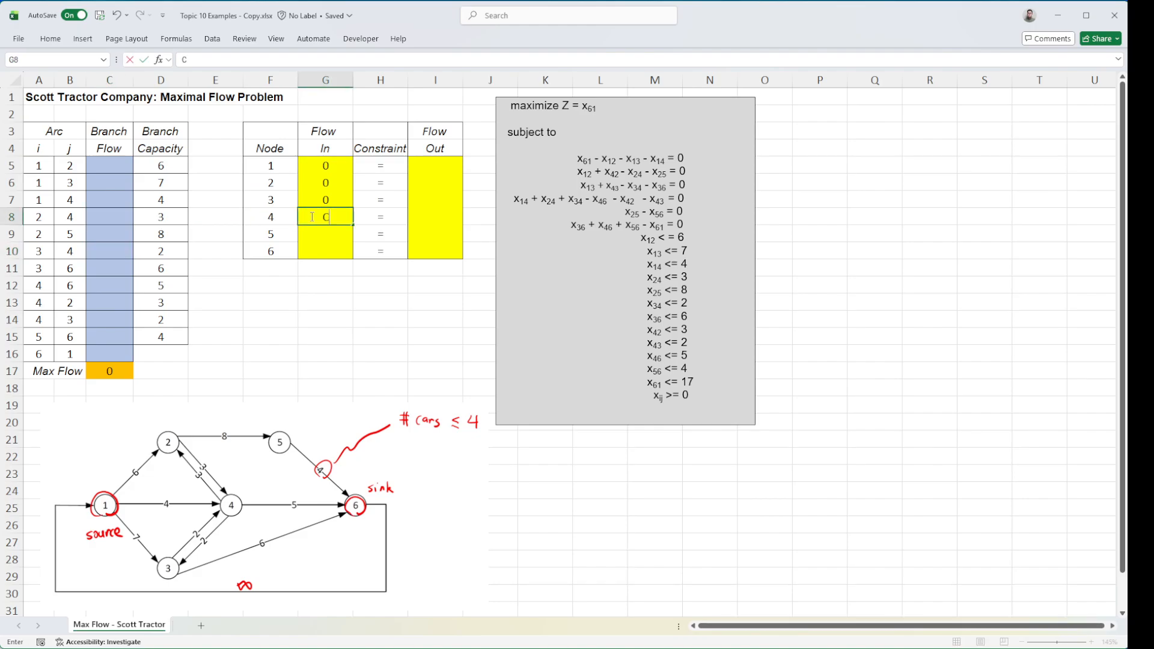
pyautogui.write('C7+C8')
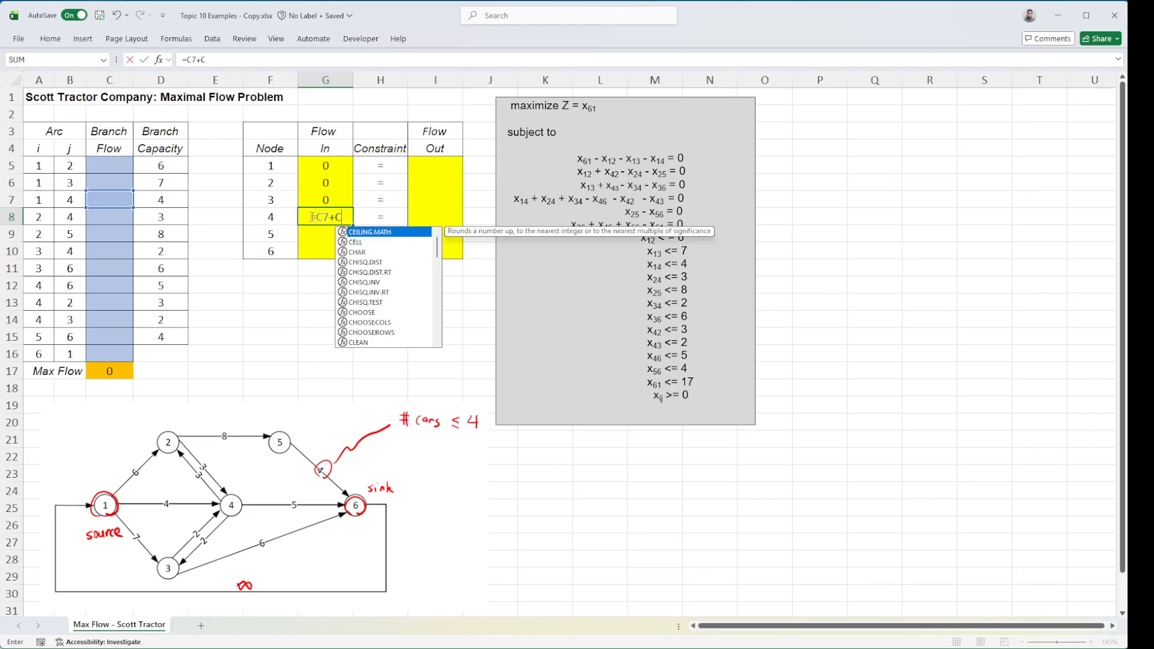
pyautogui.write('+')
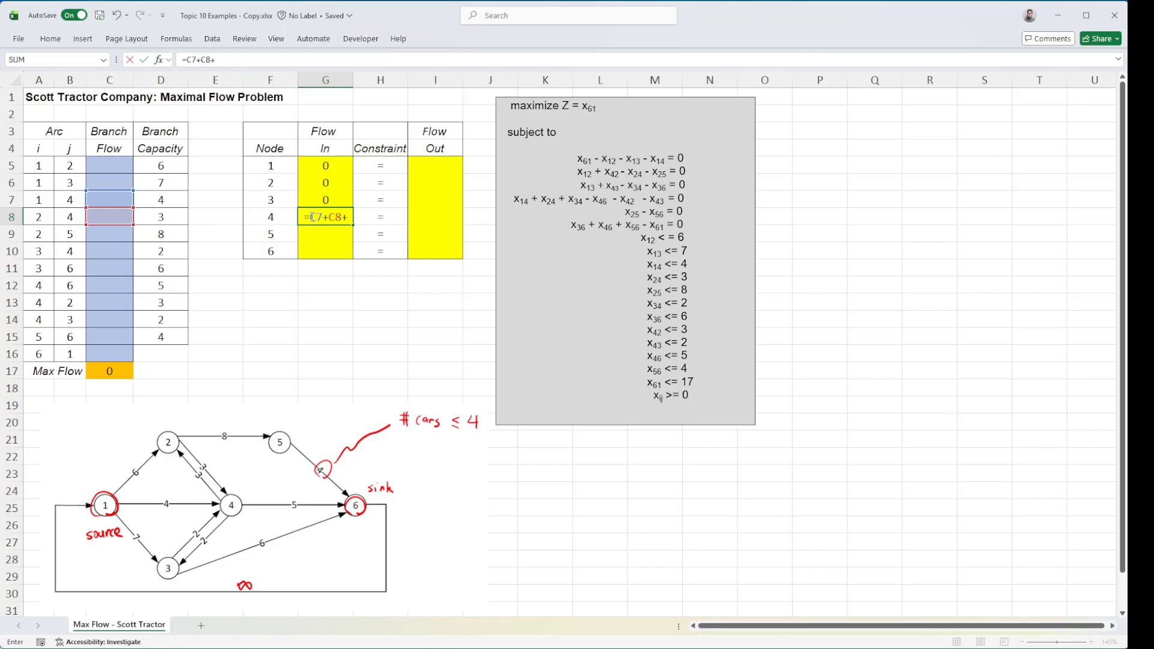
pyautogui.write('C10')
pyautogui.press('Return')
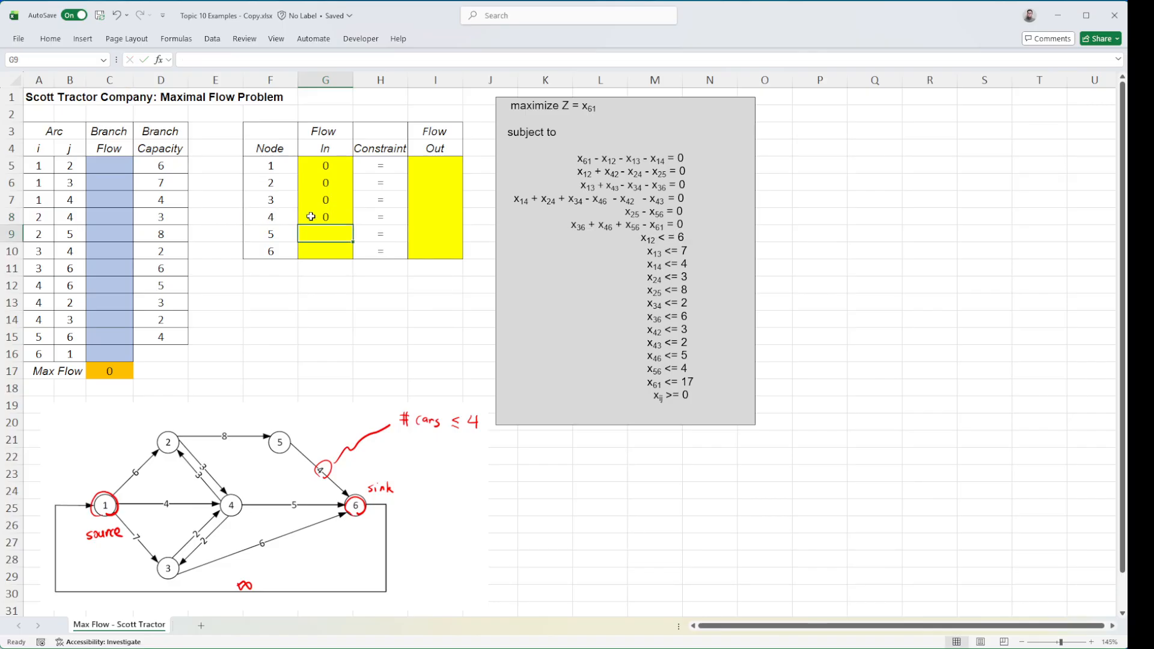
pyautogui.click(311, 216)
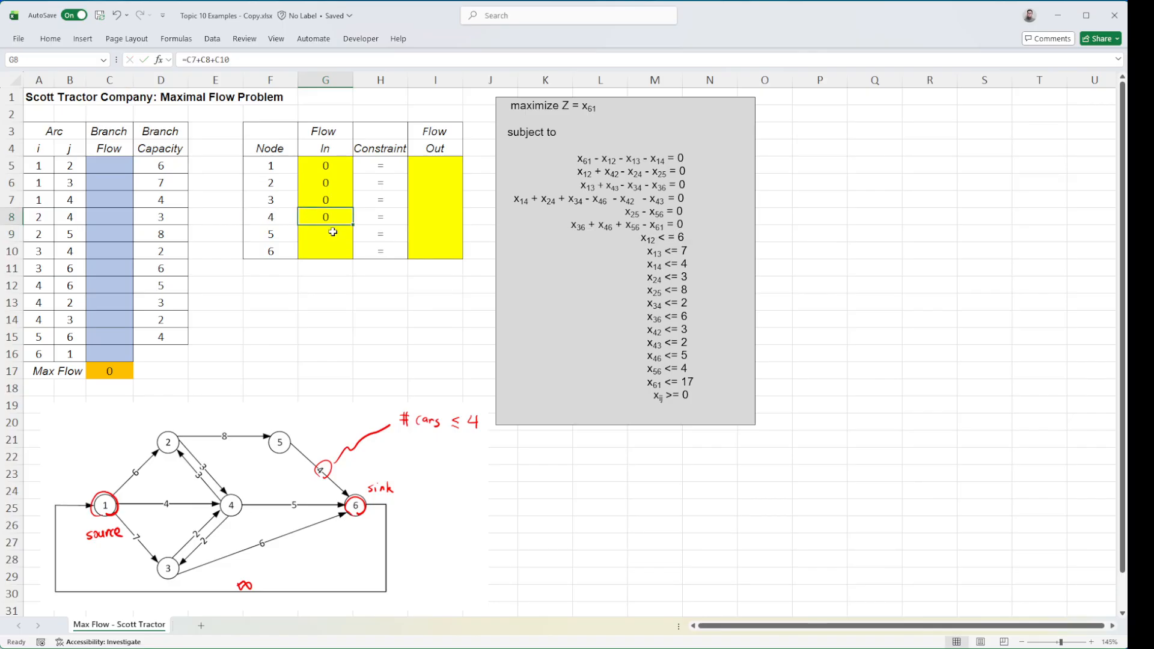
# Enter the Flow In formula =C9 for node 5 in G9, taking the flow on arc 2–5
pyautogui.click(330, 231)
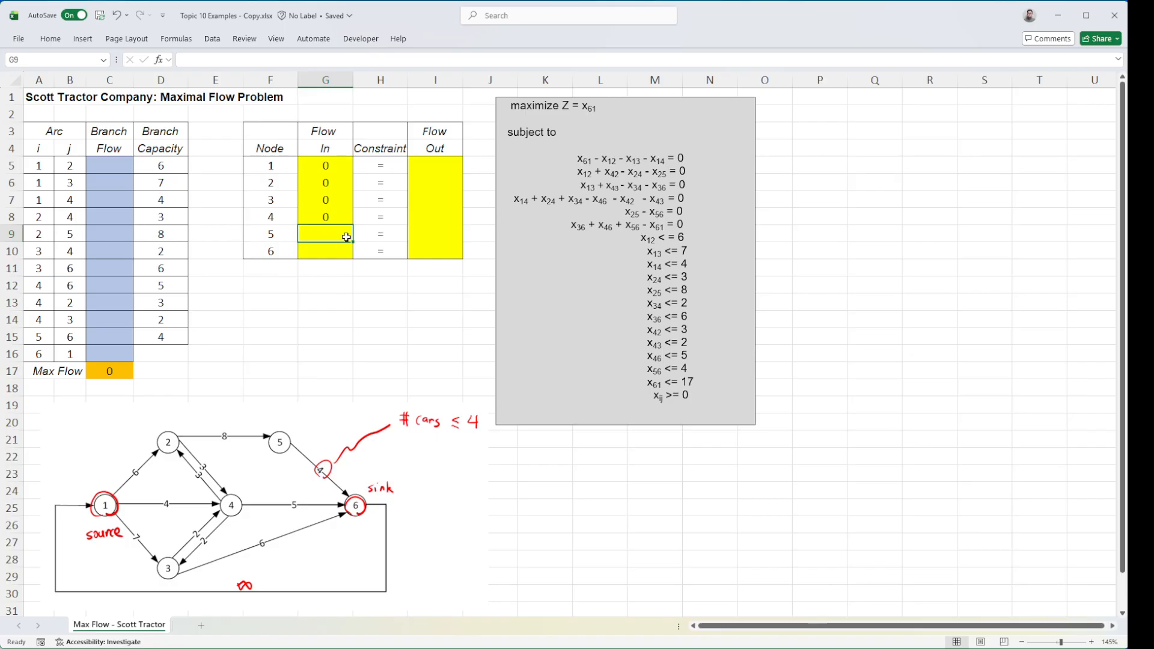
pyautogui.write('=C')
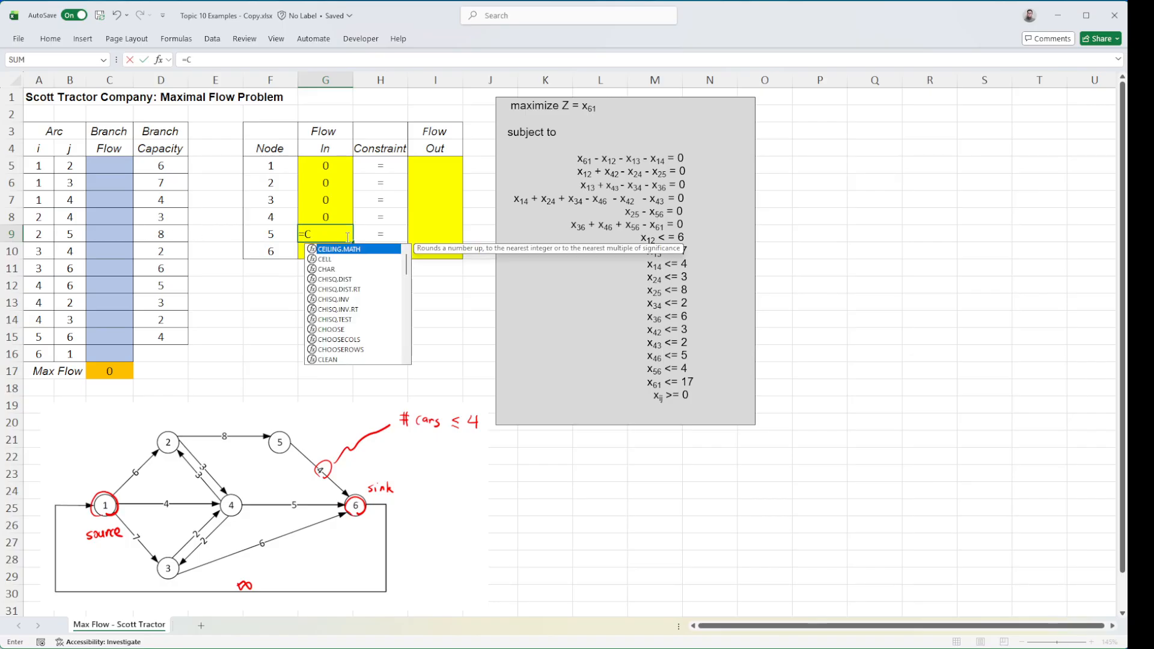
pyautogui.write('9')
pyautogui.press('Return')
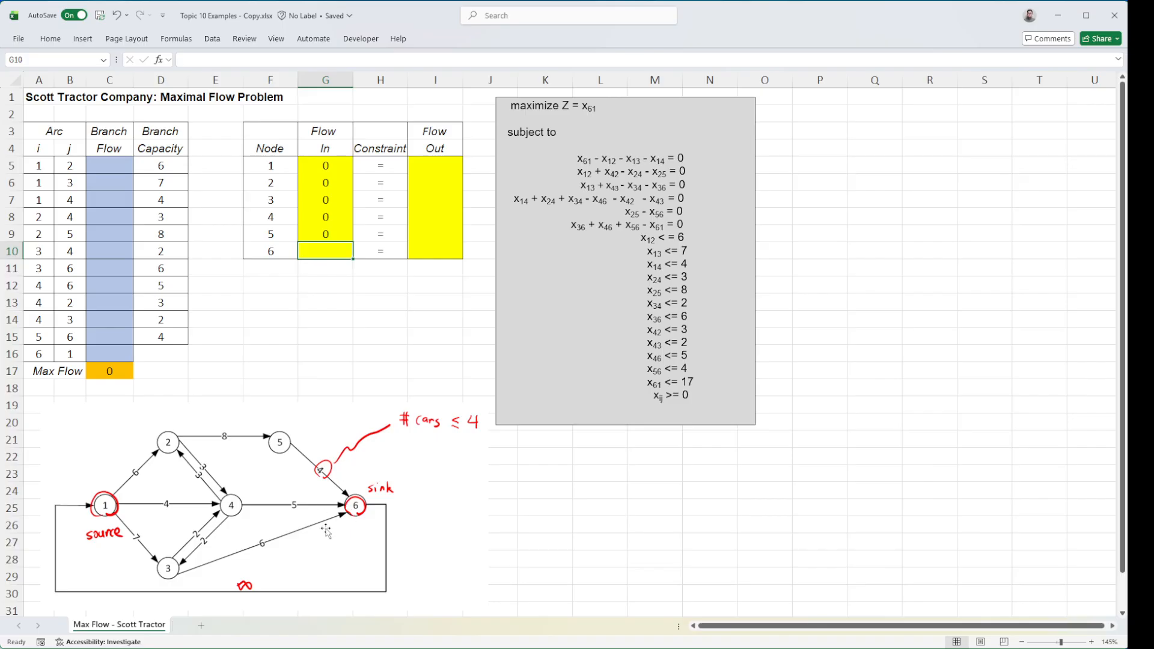
# Enter the Flow In formula =C11+C12+C15 for node 6 in G10, adding the flows on arcs 3–6, 4–6 and 5–6
pyautogui.write('=')
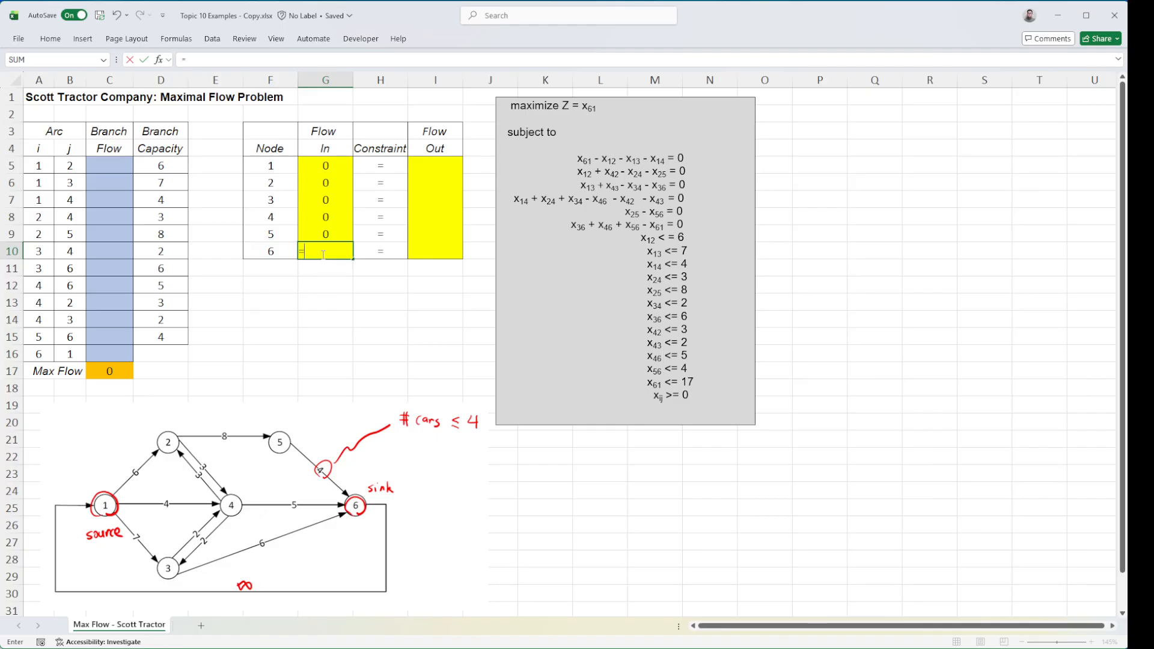
pyautogui.click(104, 269)
pyautogui.write('+')
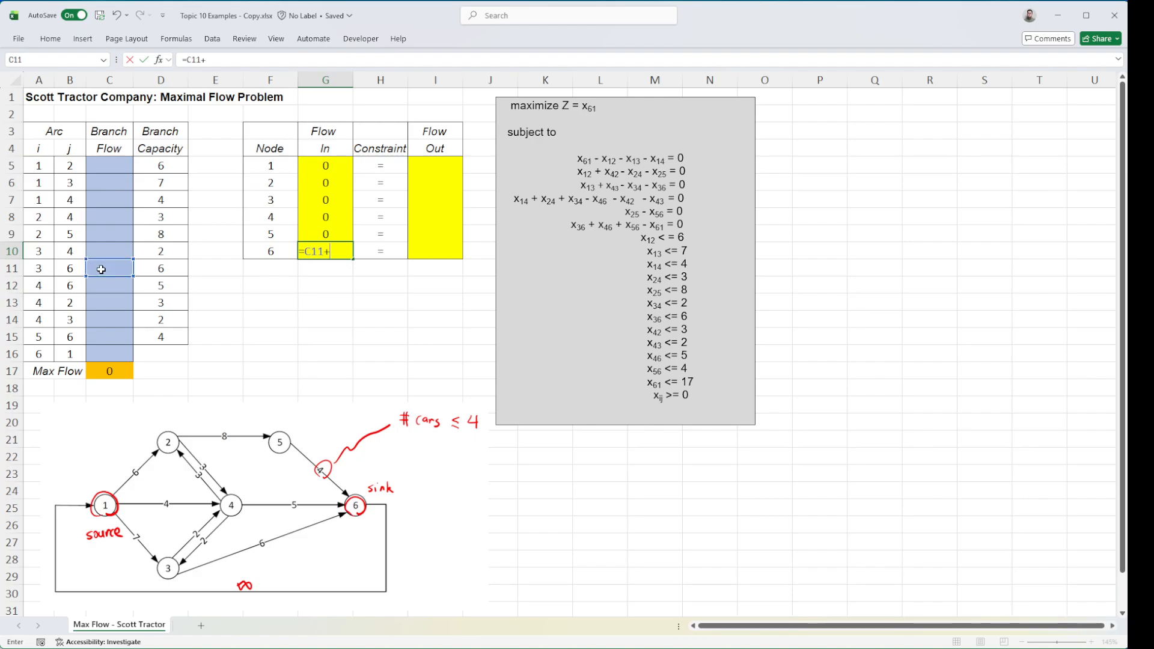
pyautogui.click(106, 289)
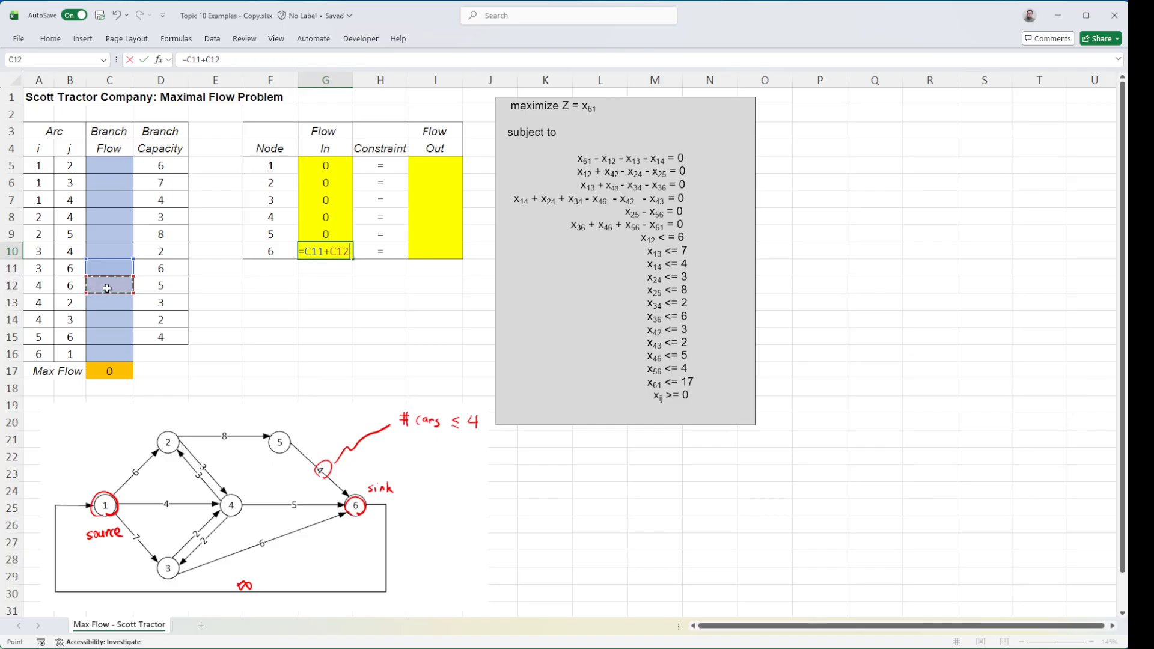
pyautogui.write('+')
pyautogui.click(99, 336)
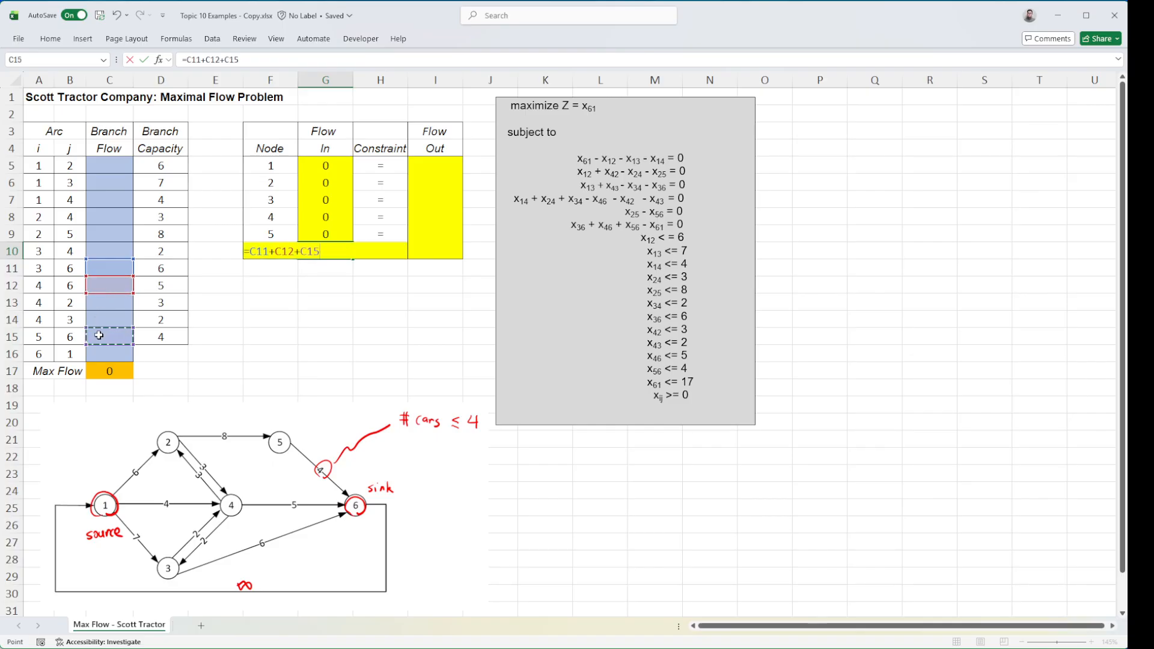
pyautogui.press('Return')
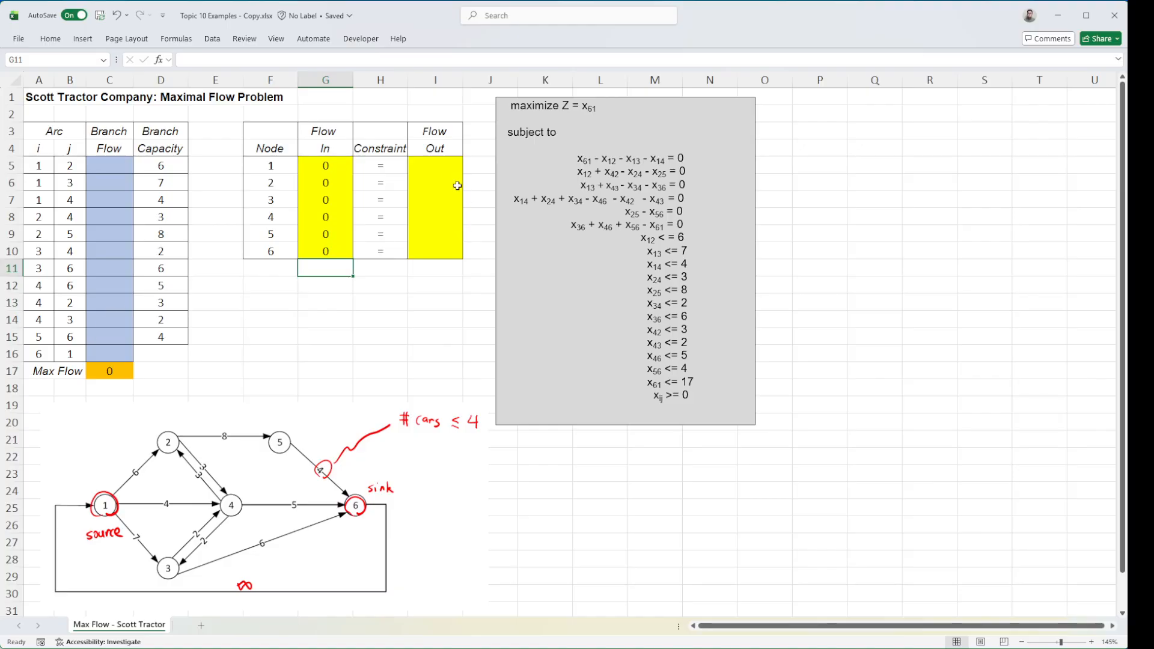
# Enter the Flow Out formula =C5+C6+C7 for node 1 in I5, adding the flows on arcs 1–2, 1–3 and 1–4
pyautogui.click(443, 167)
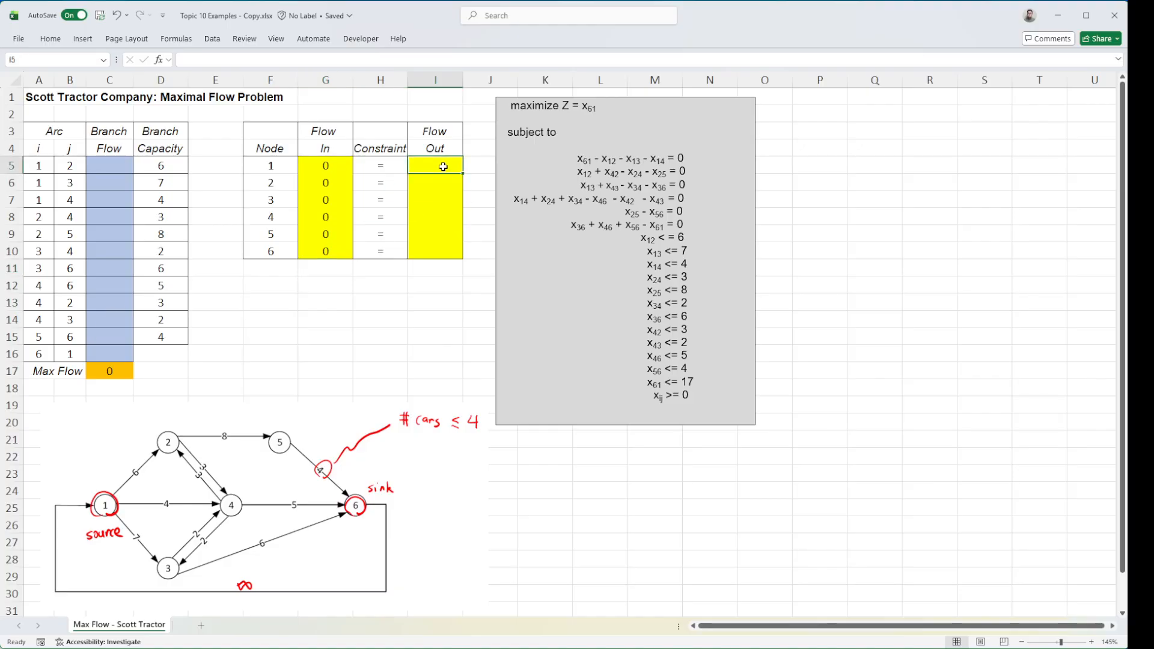
pyautogui.doubleClick(443, 167)
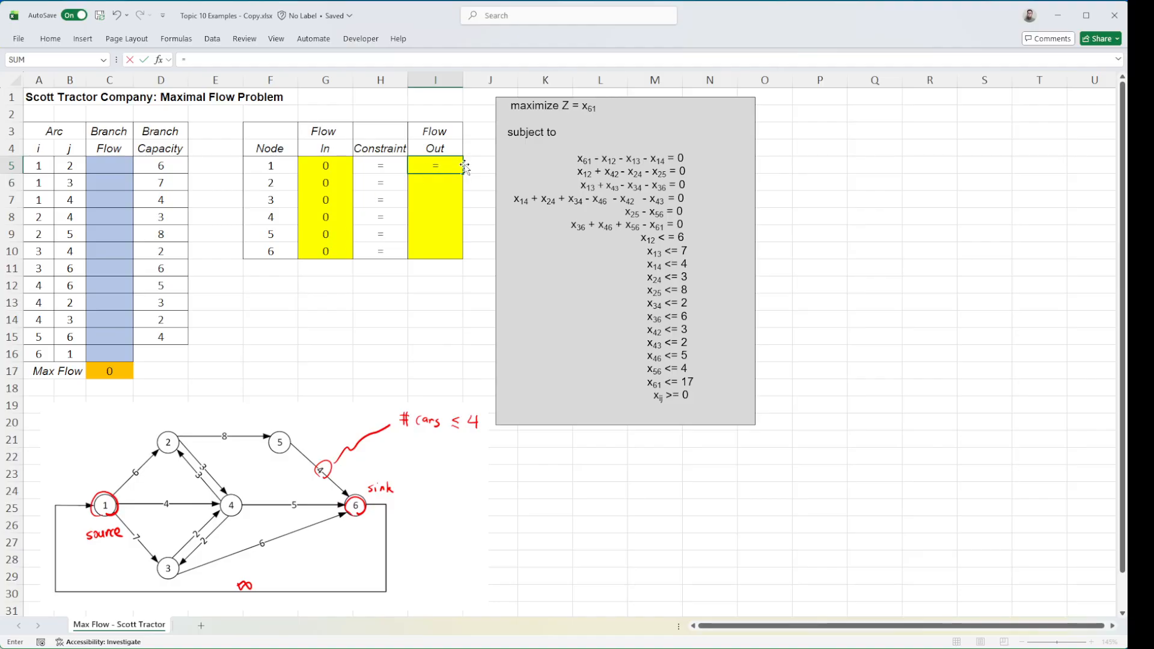
pyautogui.click(102, 165)
pyautogui.write('+')
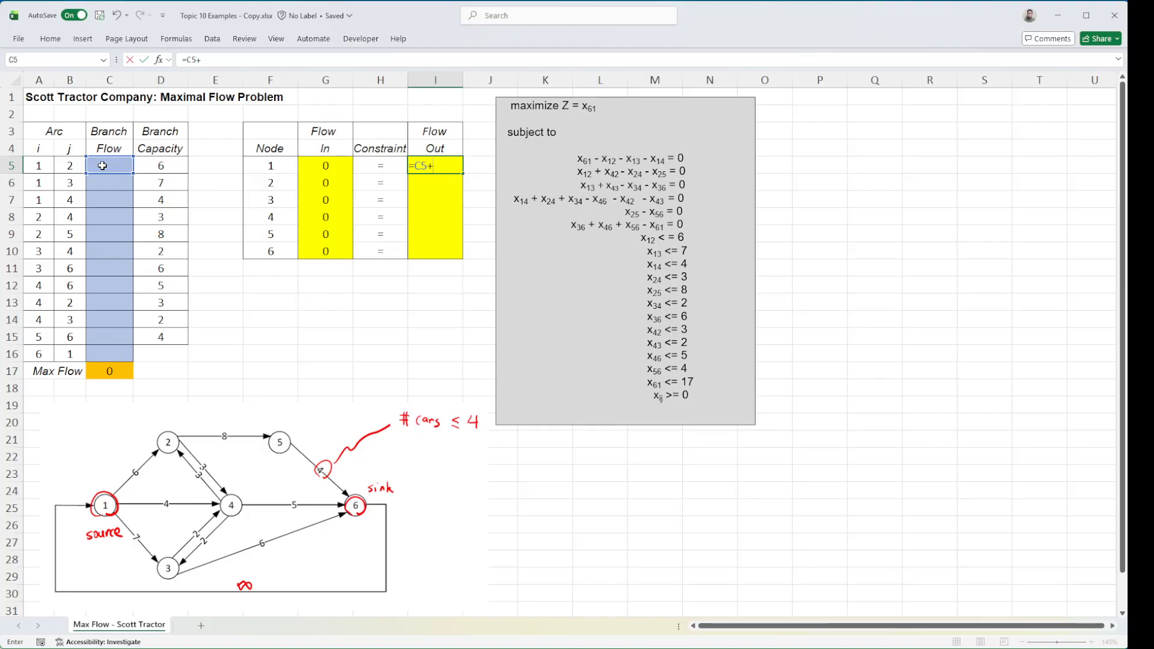
pyautogui.click(107, 181)
pyautogui.write('+')
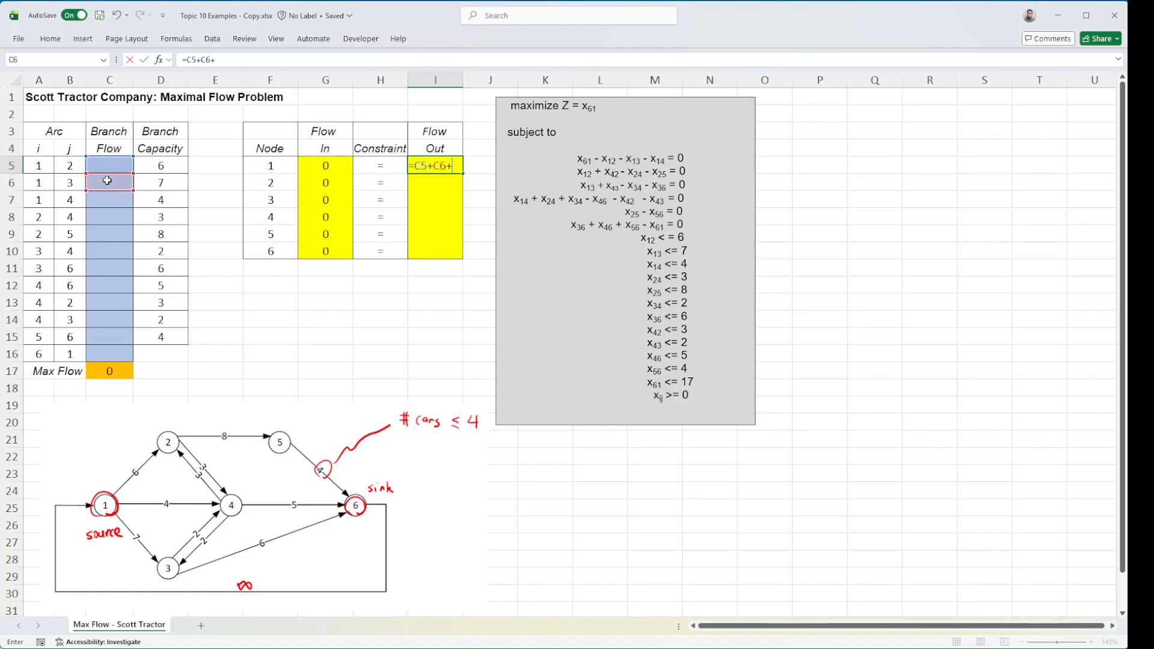
pyautogui.click(119, 202)
pyautogui.press('Return')
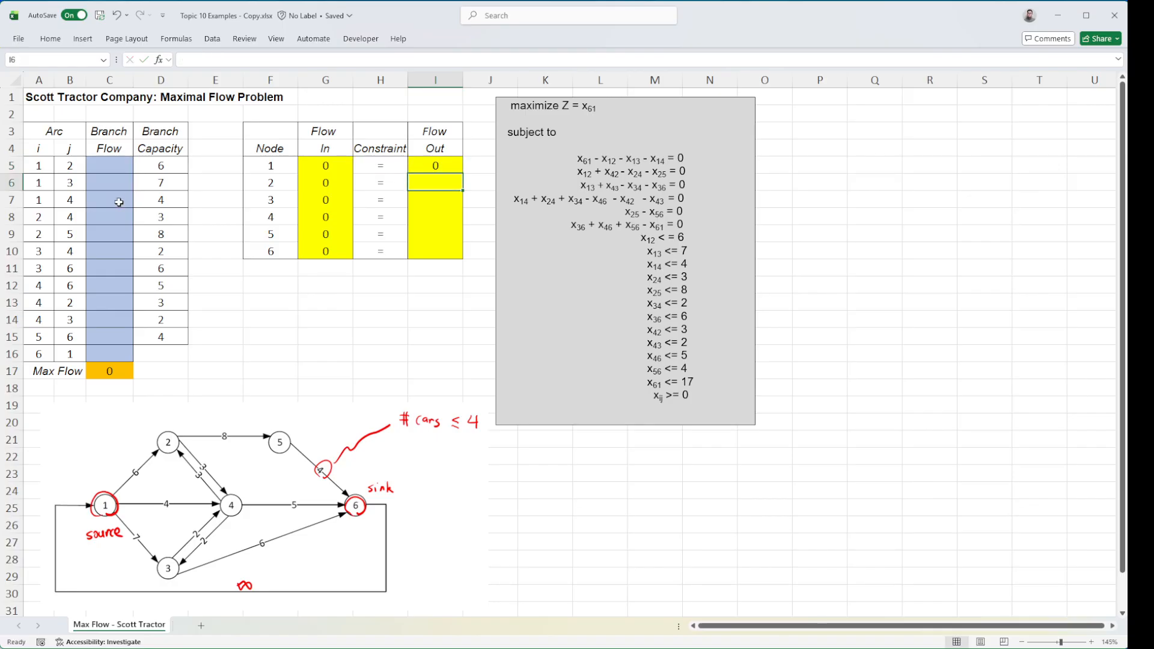
# Enter the Flow Out formula =C8+C9 for node 2 in I6, adding the flows on arcs 2–4 and 2–5
pyautogui.write('=')
pyautogui.click(115, 216)
pyautogui.write('+')
pyautogui.click(113, 237)
pyautogui.press('Return')
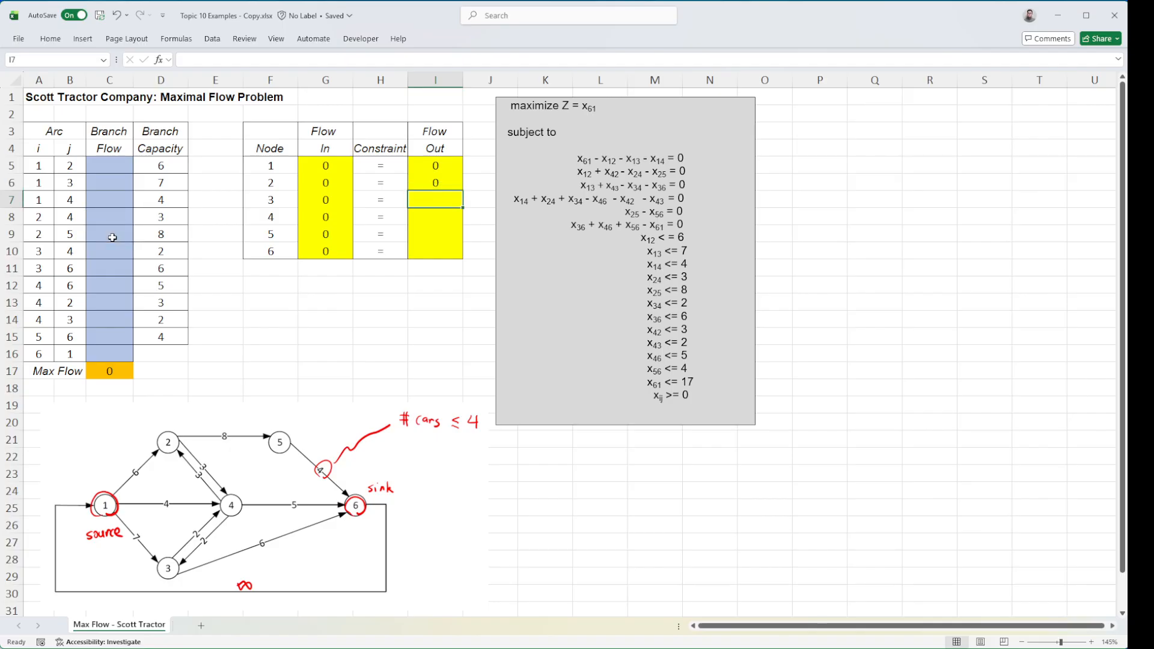
# Enter the Flow Out formula =C10+C11 for node 3 in I7, adding the flows on arcs 3–4 and 3–6
pyautogui.write('=')
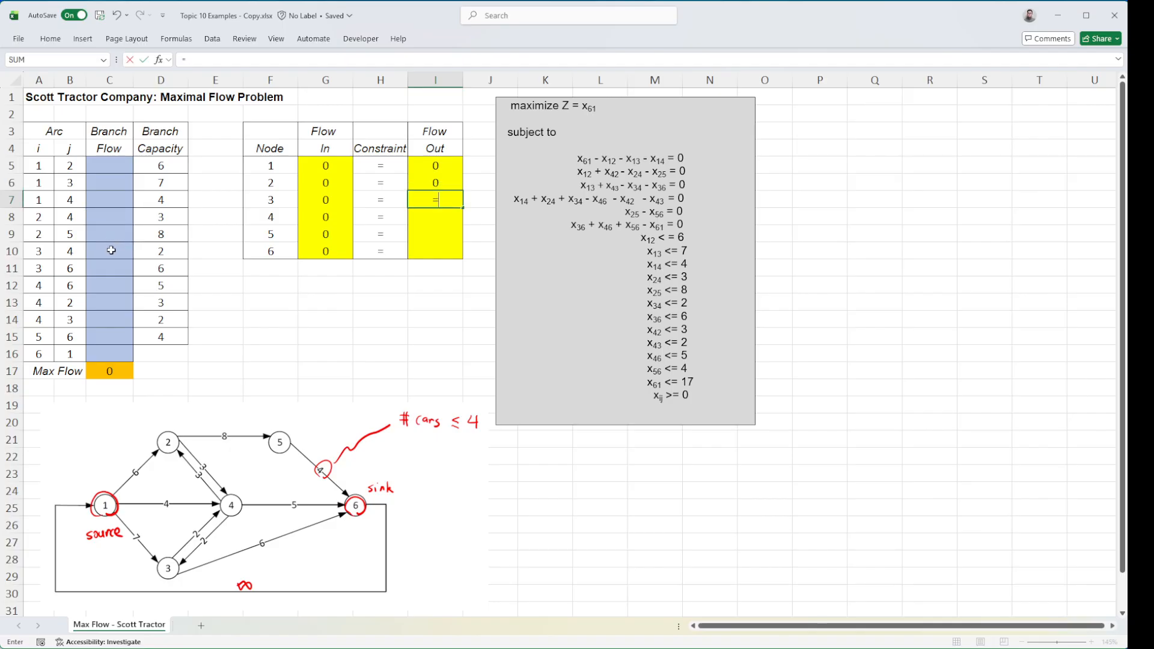
pyautogui.click(111, 250)
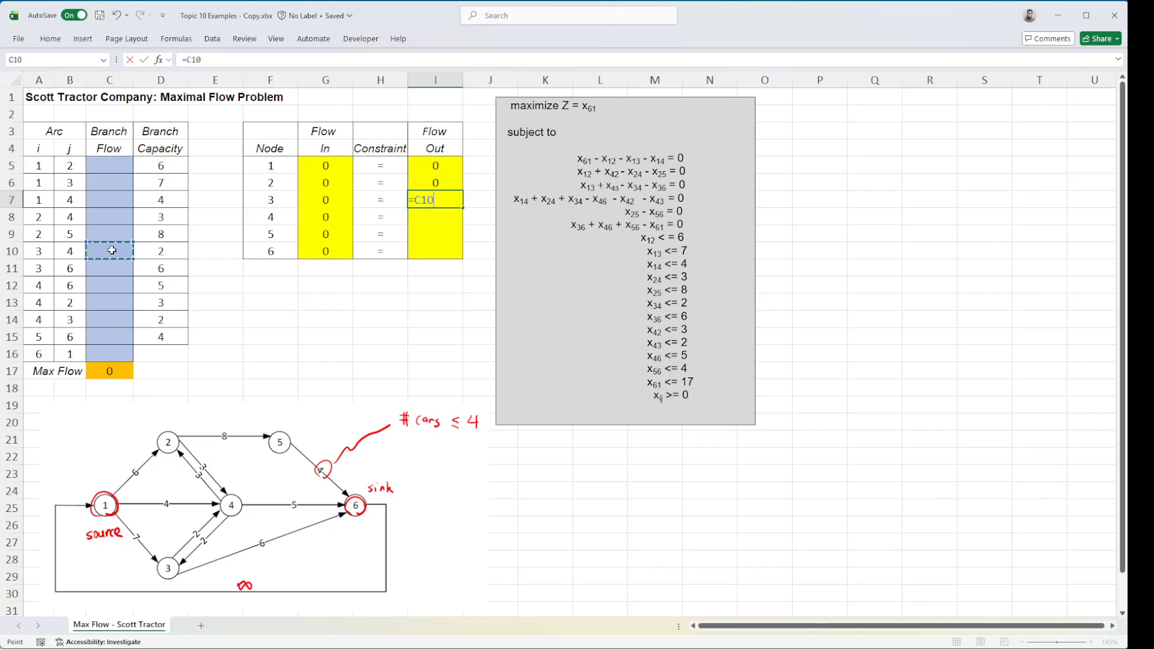
pyautogui.write('+')
pyautogui.click(109, 270)
pyautogui.press('Return')
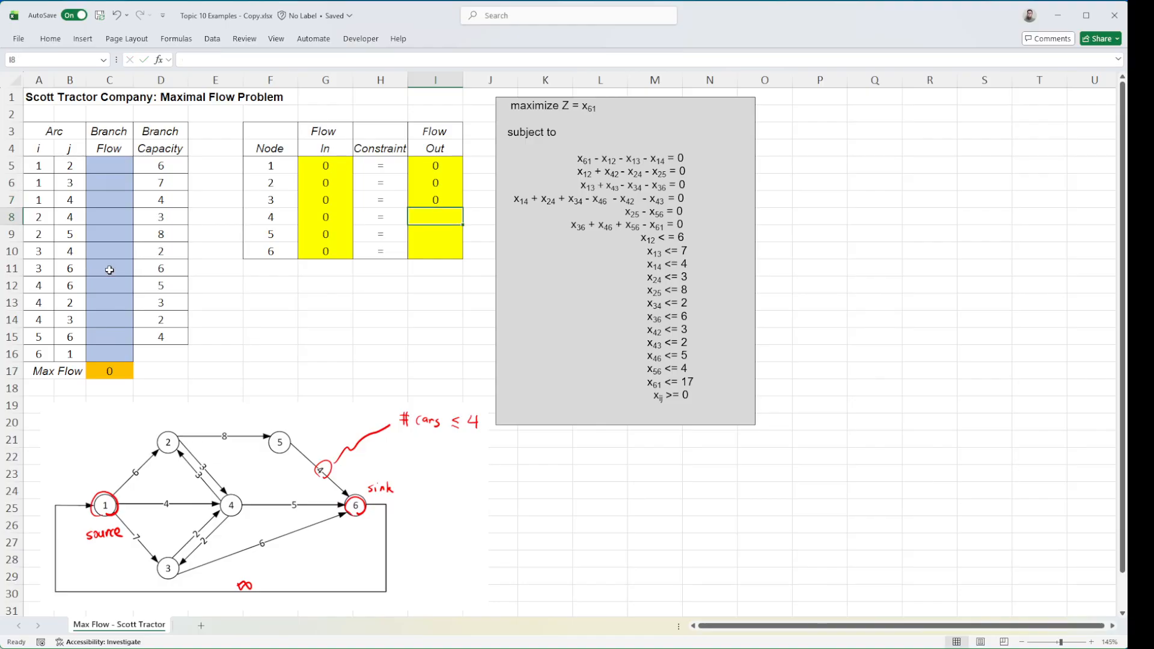
# Enter the Flow Out formula =C12+C13+C14 for node 4 in I8, adding the flows on arcs 4–6, 4–2 and 4–3
pyautogui.write('+')
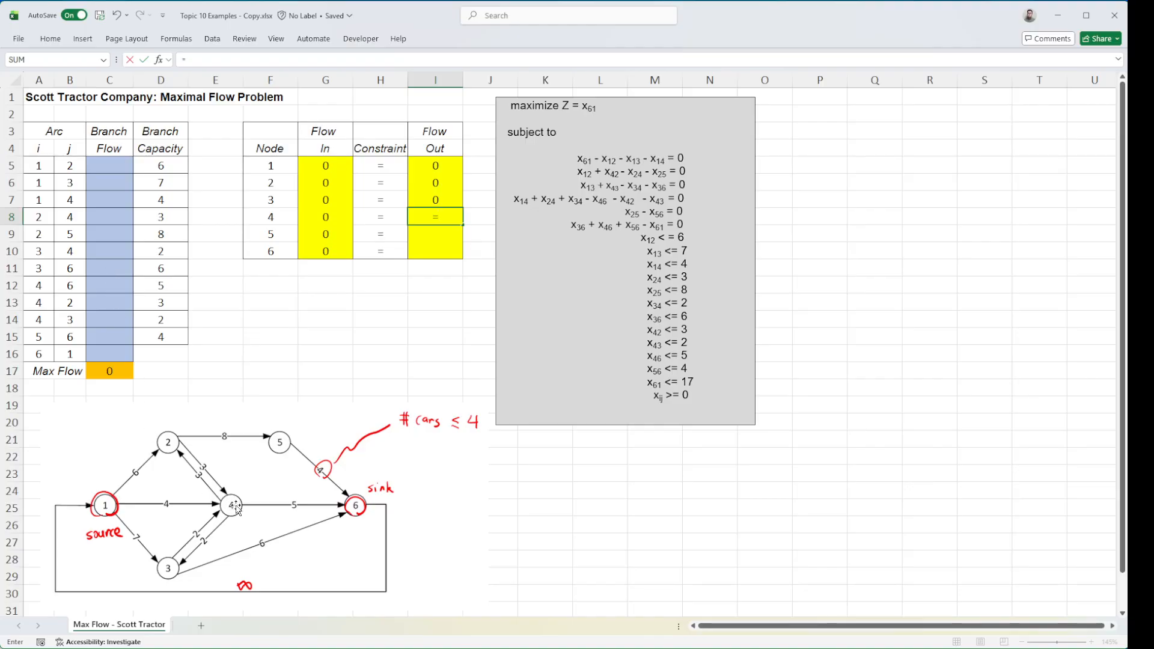
pyautogui.click(110, 286)
pyautogui.write('+')
pyautogui.press('Down')
pyautogui.click(114, 303)
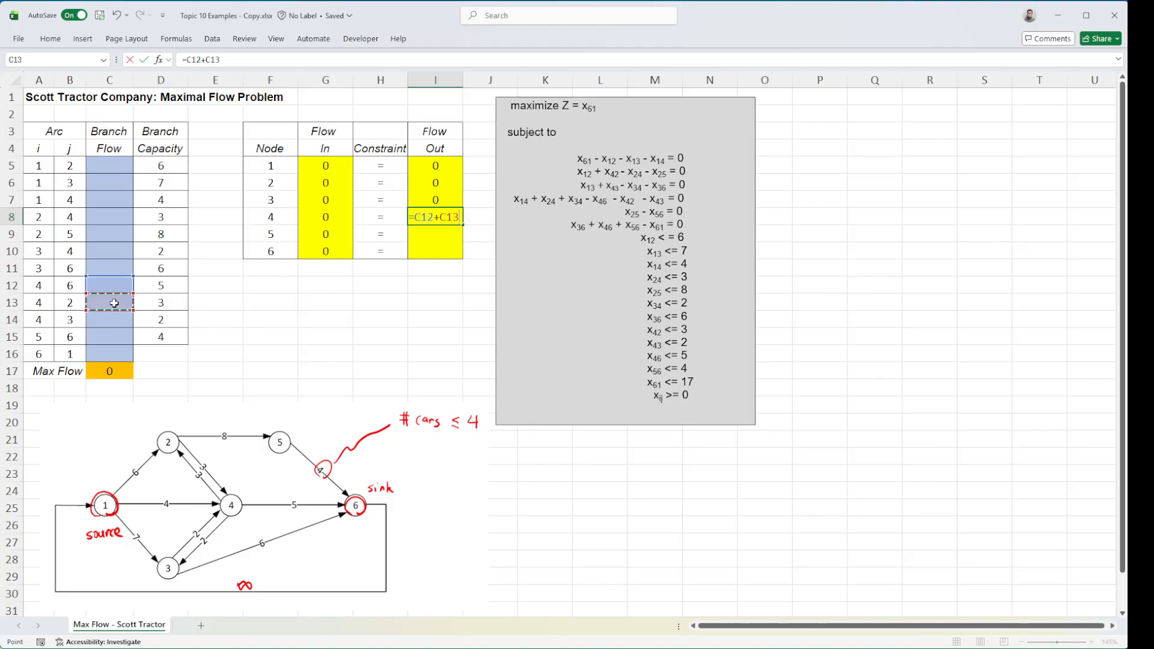
pyautogui.write('+')
pyautogui.click(101, 323)
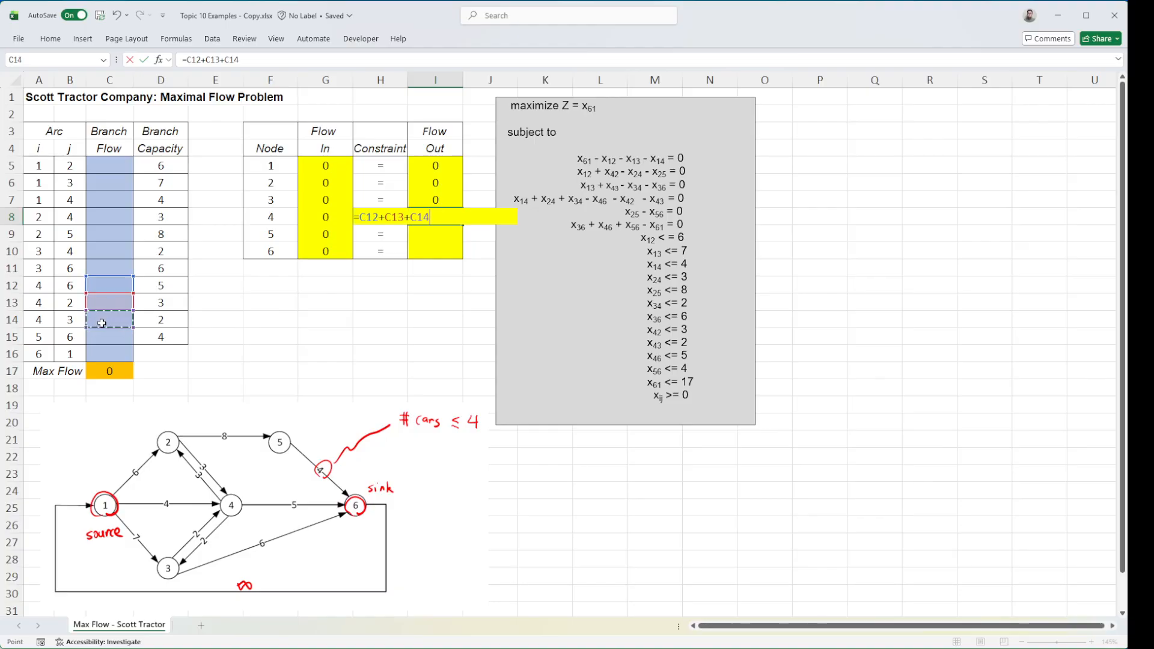
pyautogui.press('Return')
# Enter the Flow Out formulas =C15 for node 5 in I9 and =C16 for node 6 in I10
pyautogui.write('=')
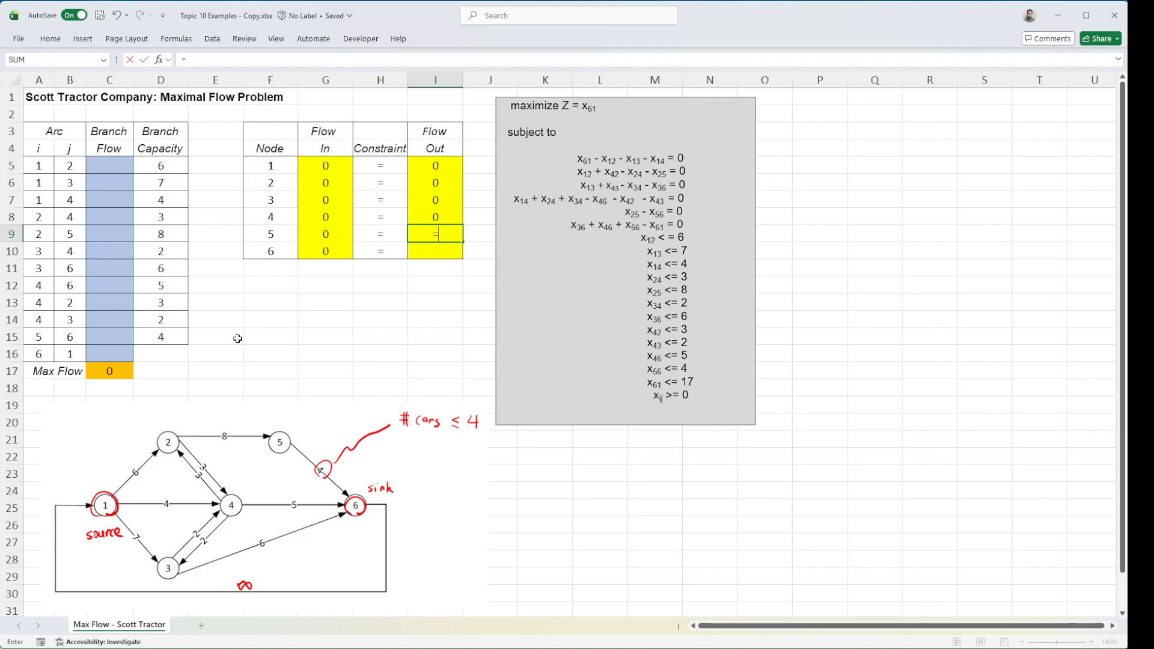
pyautogui.click(108, 336)
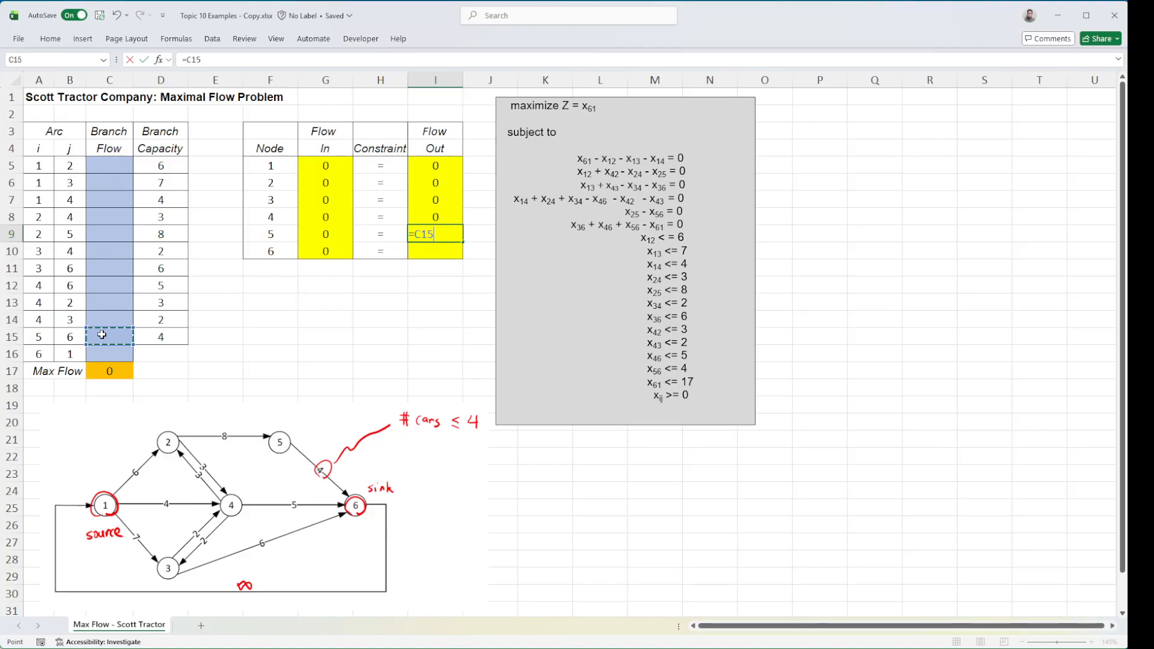
pyautogui.press('Return')
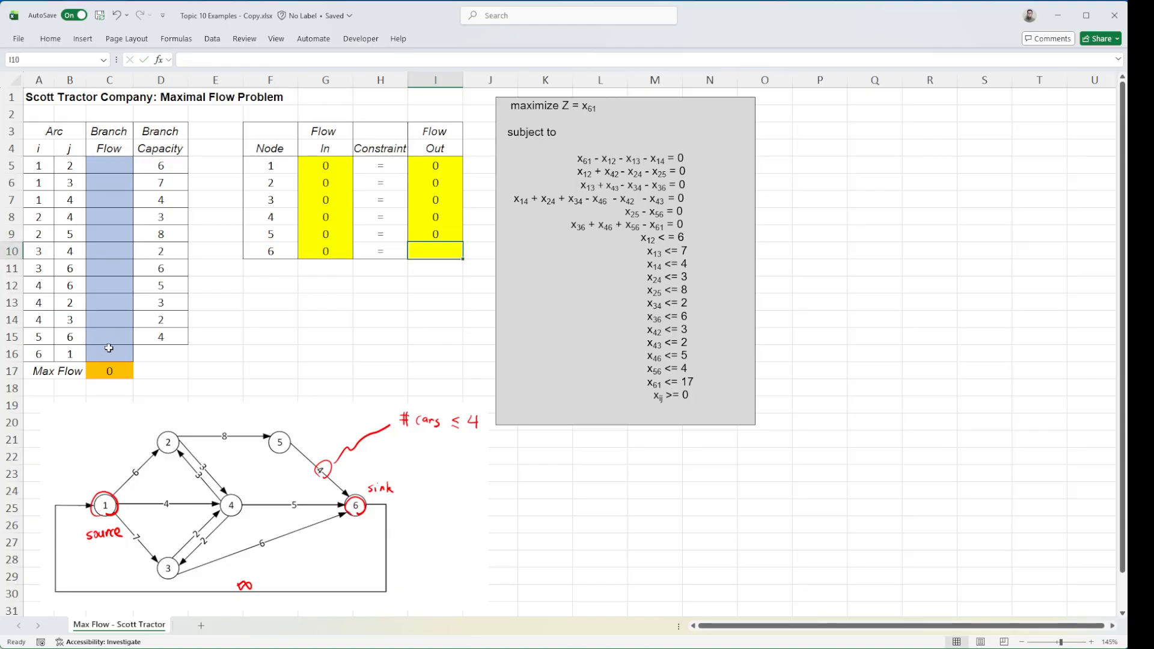
pyautogui.write('=')
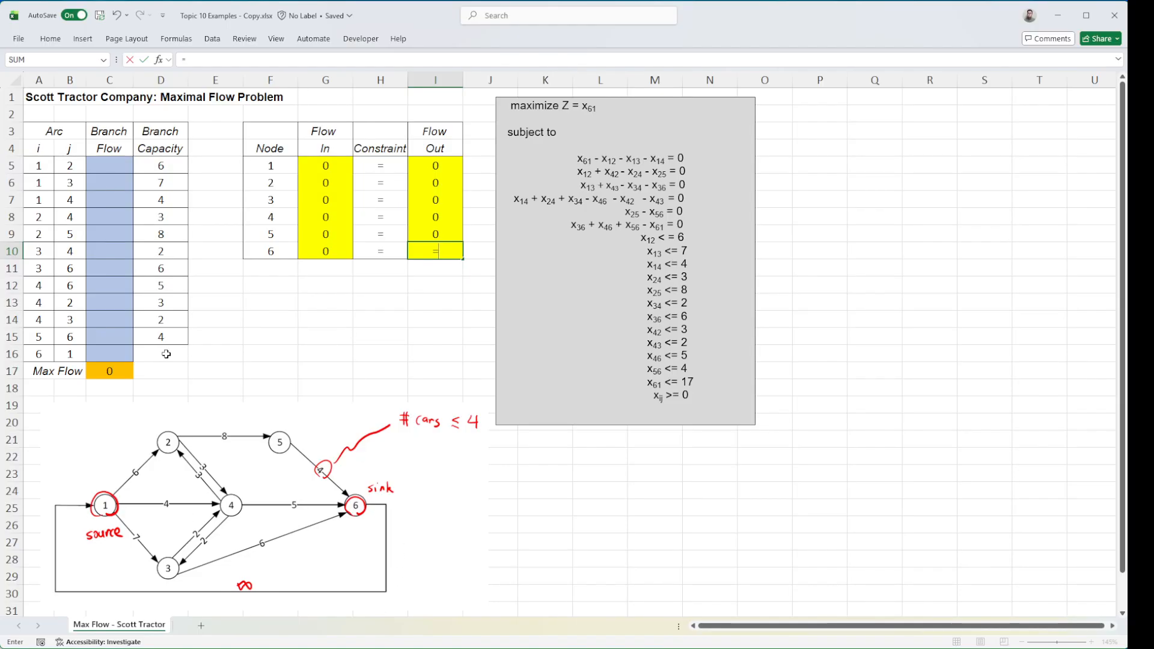
pyautogui.click(122, 355)
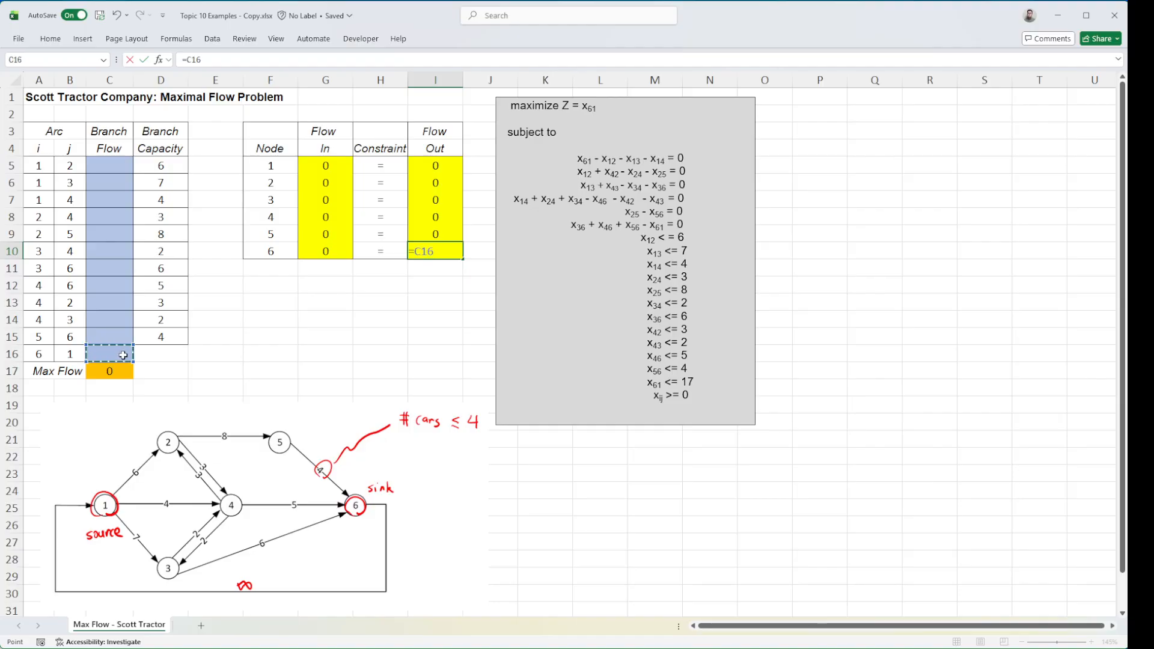
pyautogui.press('Return')
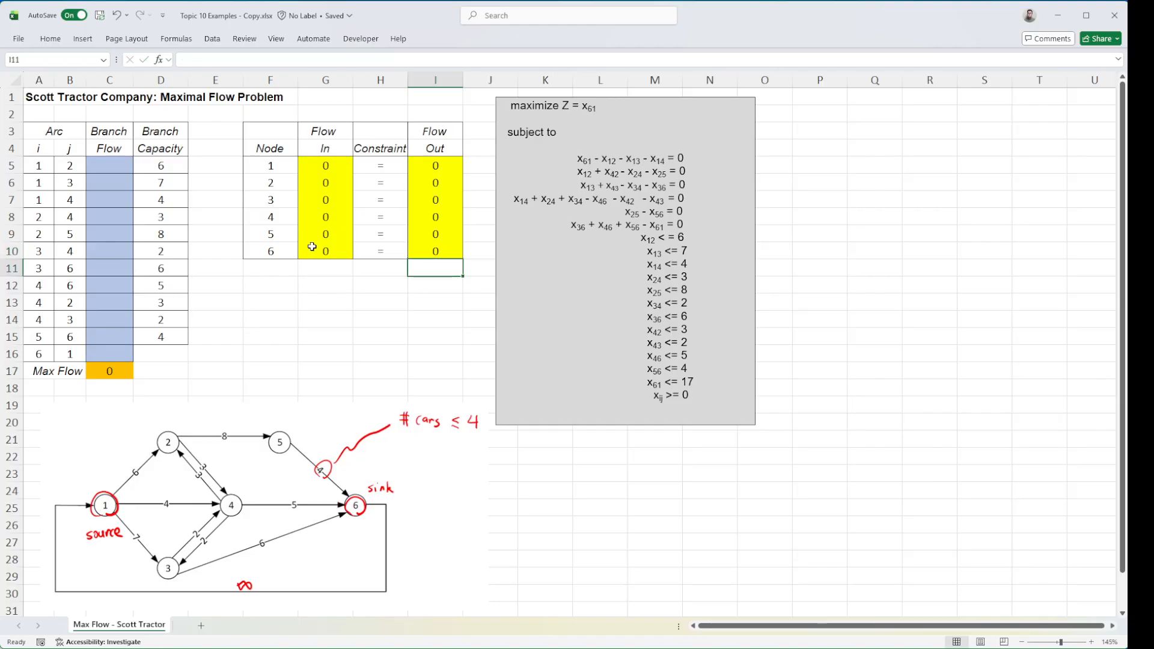
# Review the formulas in the Flow Out and Flow In cells of the node table
pyautogui.click(438, 247)
pyautogui.click(432, 215)
pyautogui.click(437, 194)
pyautogui.click(307, 168)
pyautogui.press('Down')
pyautogui.press('Down')
pyautogui.press('Down')
pyautogui.press('Down')
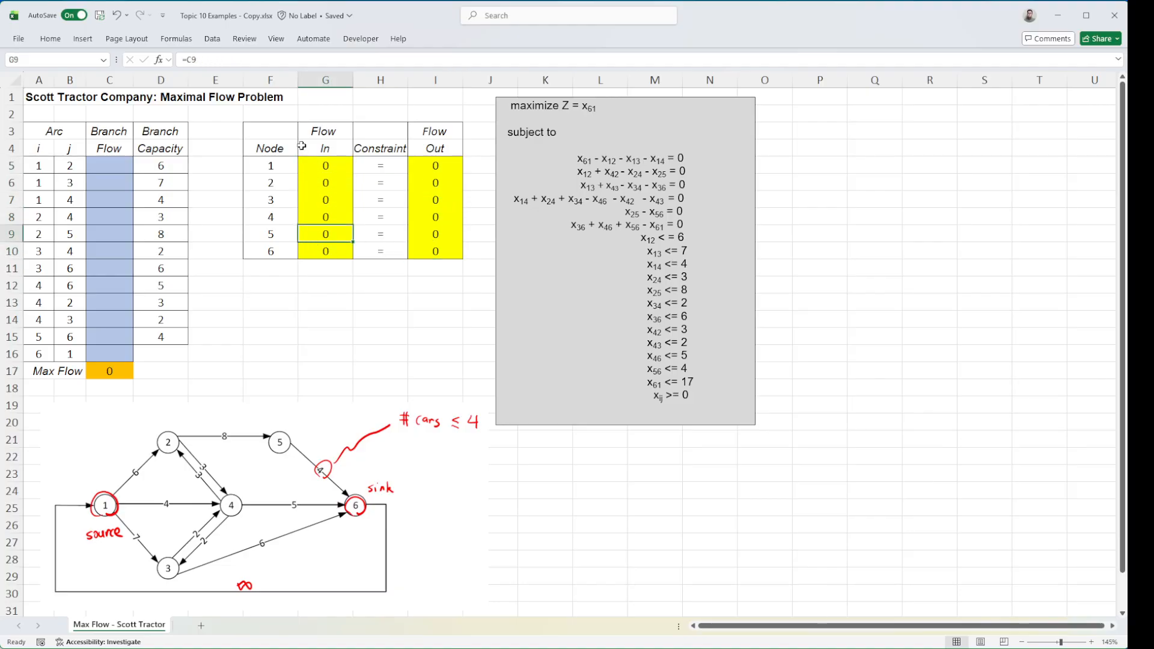
# Open Solver for the Scott Tractor model and set the objective to maximize cell D17
pyautogui.click(214, 39)
pyautogui.click(1030, 72)
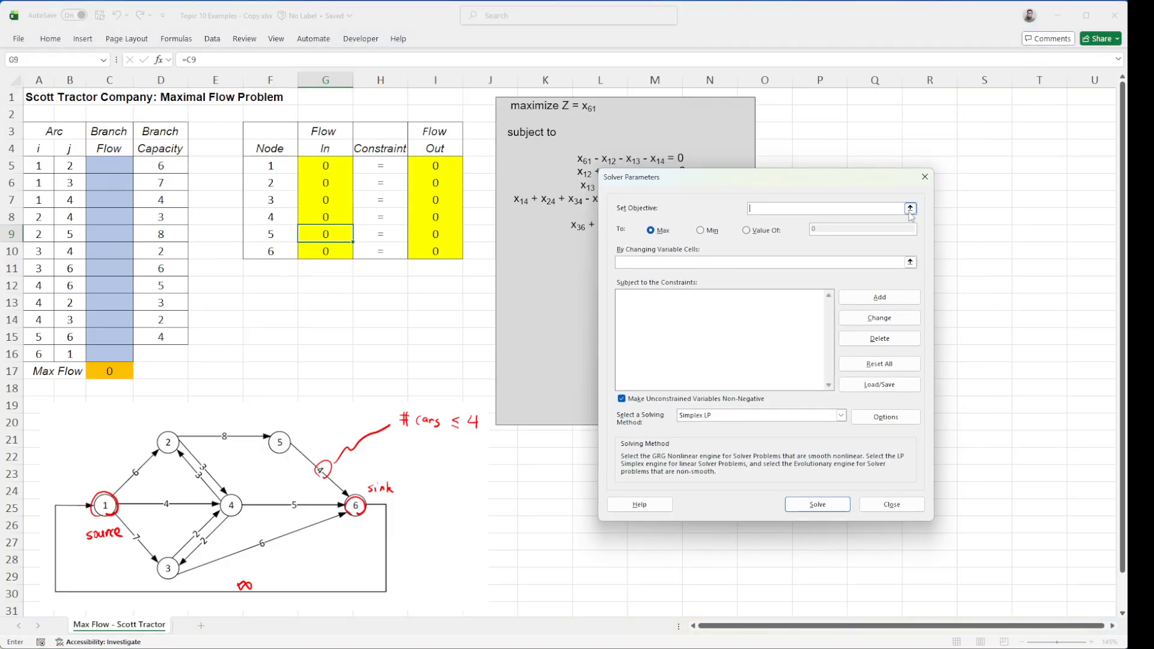
pyautogui.click(910, 208)
pyautogui.click(120, 374)
pyautogui.press('Return')
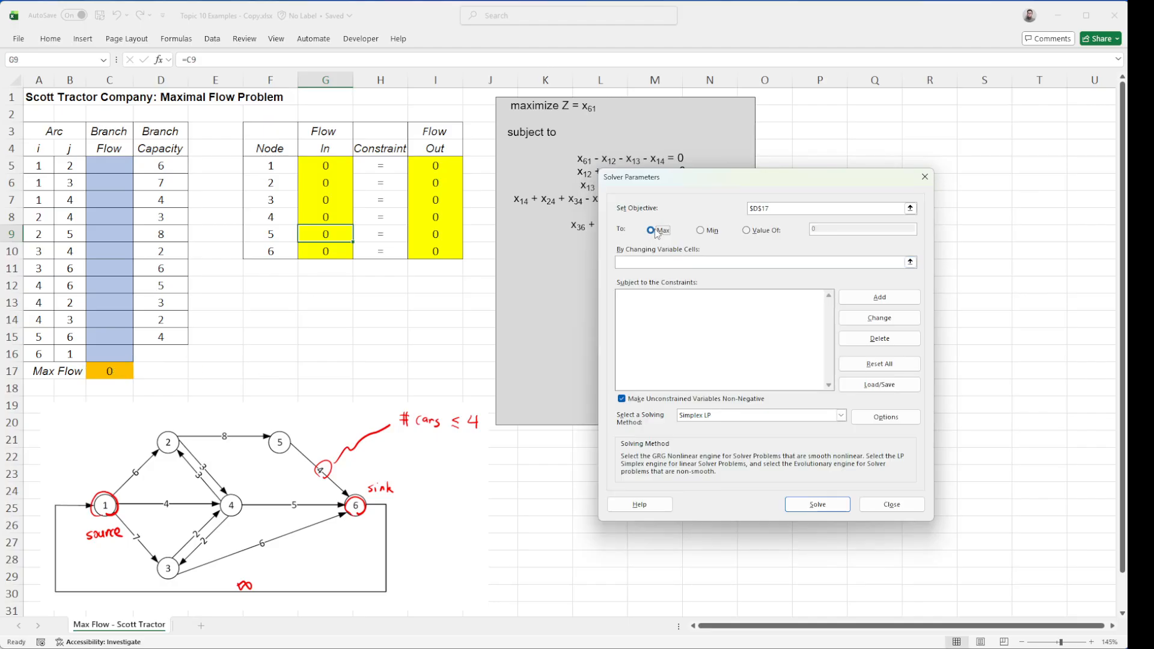
# Set Solver's changing variable cells to the Branch Flow range C5:C16
pyautogui.click(910, 263)
pyautogui.moveTo(115, 166); pyautogui.dragTo(109, 354)
pyautogui.press('Return')
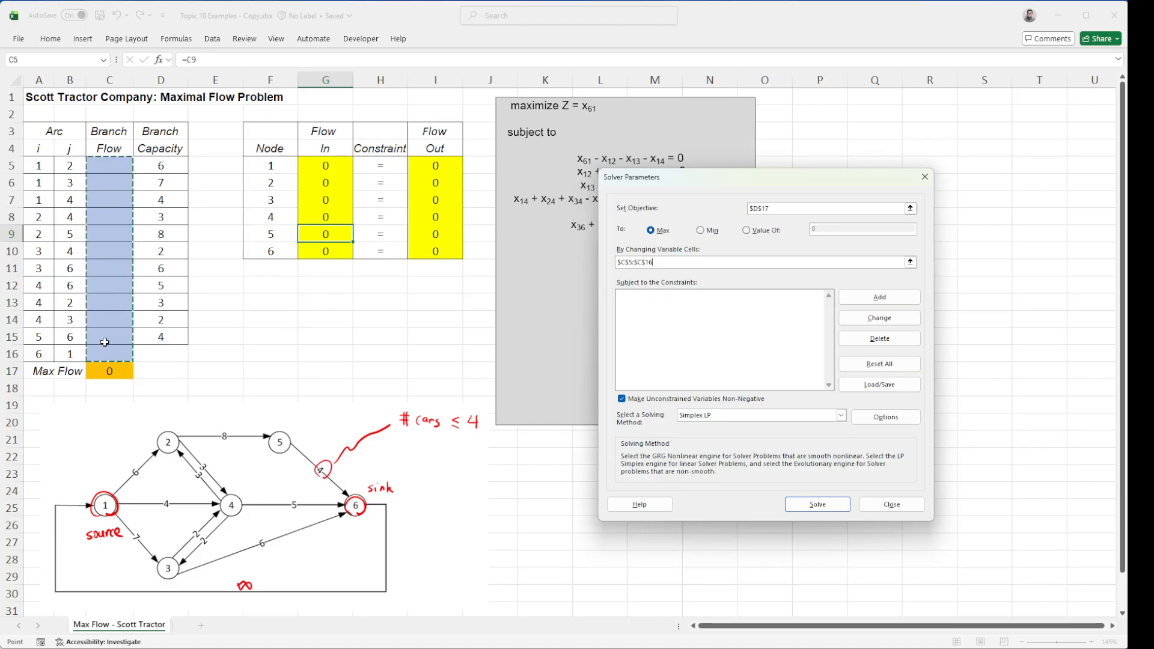
# Add a Solver constraint that Flow In G5:G10 equals Flow Out I5:I10 for all six nodes
pyautogui.click(880, 298)
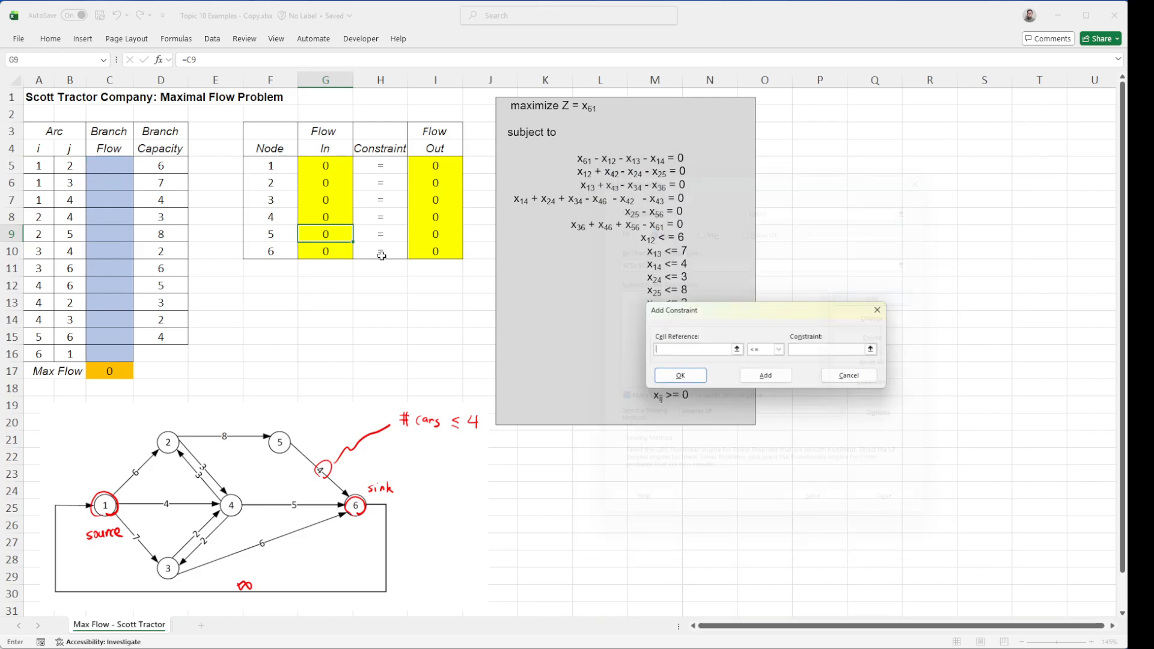
pyautogui.moveTo(325, 163); pyautogui.dragTo(326, 254)
pyautogui.click(779, 350)
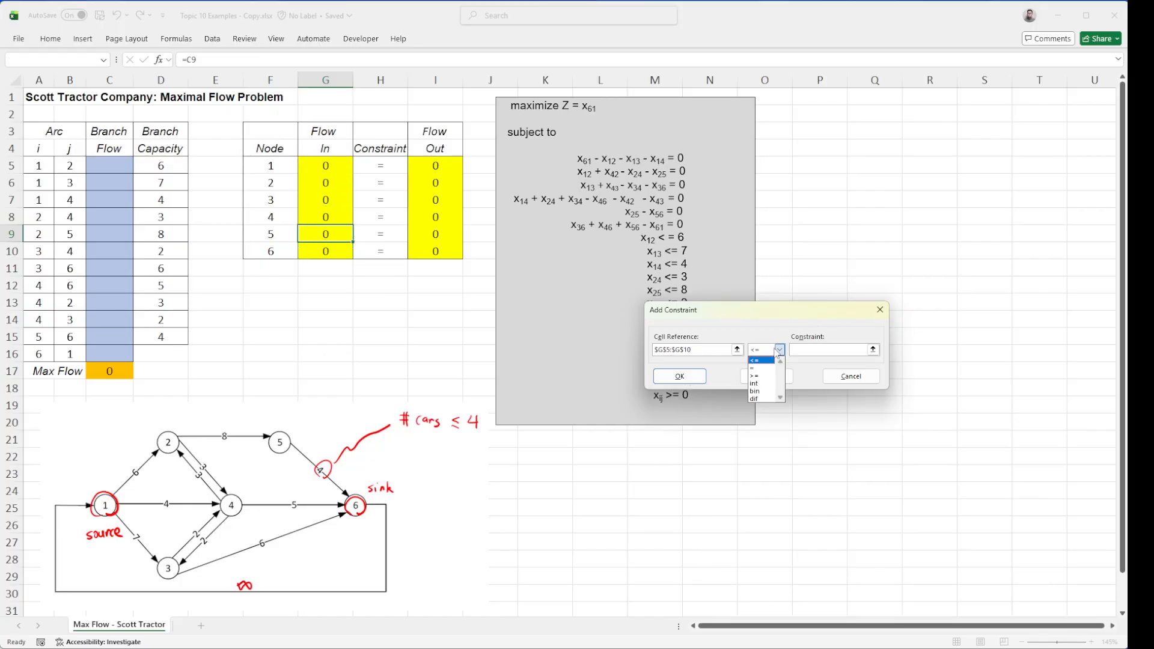
pyautogui.click(761, 367)
pyautogui.click(873, 349)
pyautogui.moveTo(442, 170); pyautogui.dragTo(440, 253)
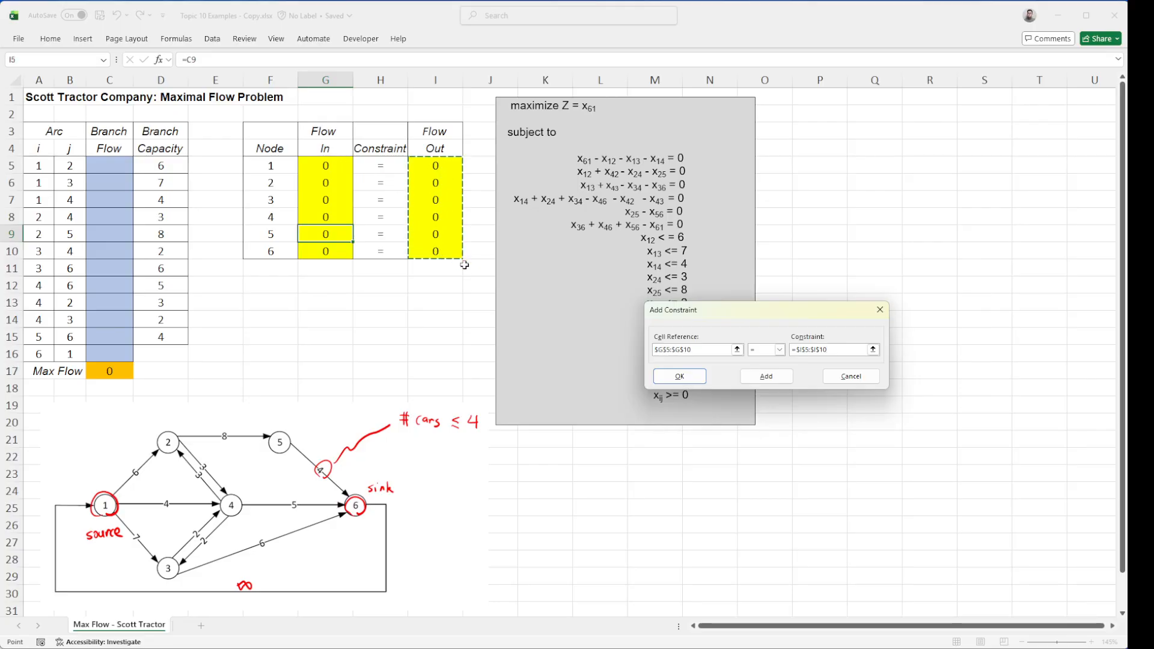
pyautogui.click(696, 381)
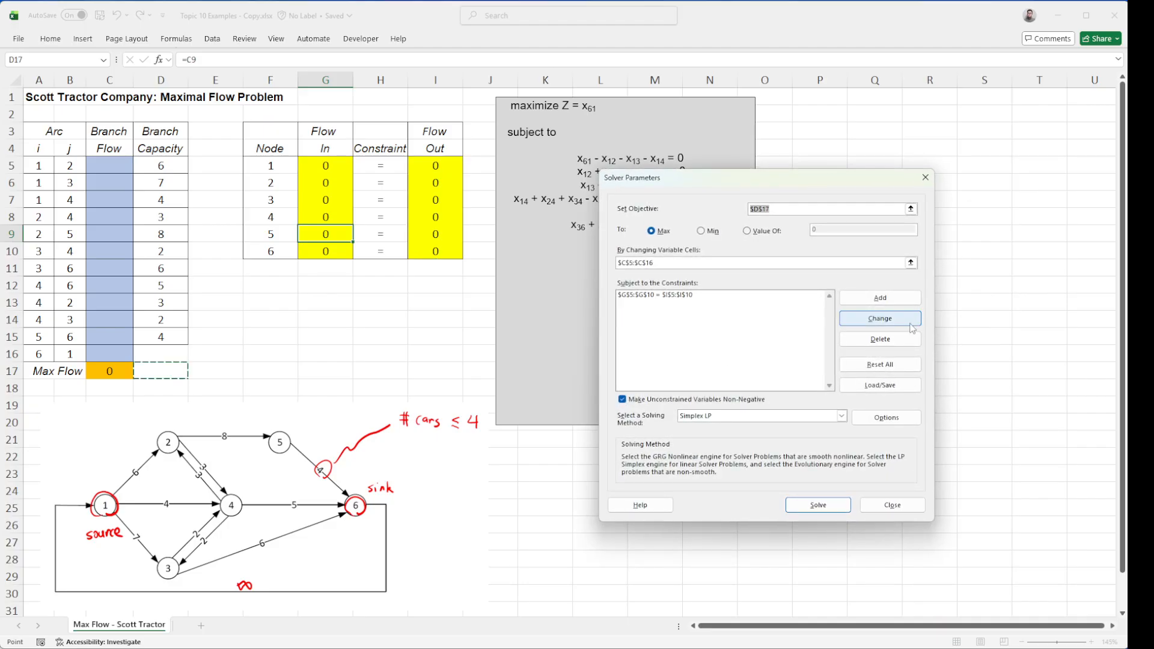
# Add a Solver constraint keeping the branch flows C5:C15 less than or equal to the branch capacities D5:D15
pyautogui.click(896, 310)
pyautogui.moveTo(108, 165); pyautogui.dragTo(110, 339)
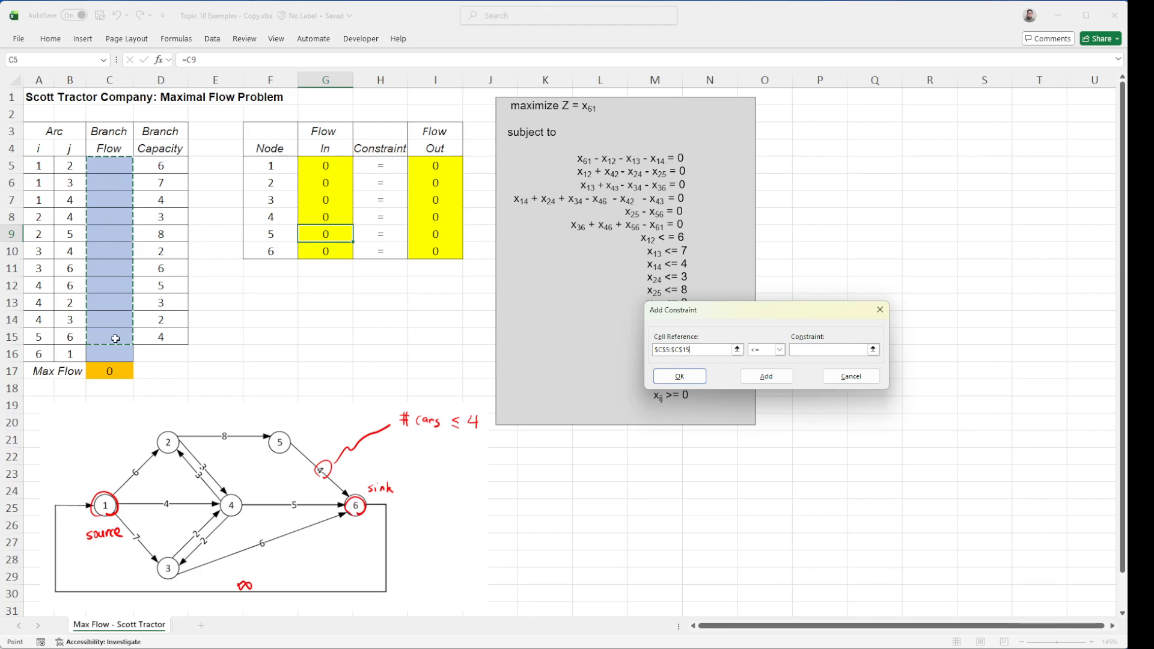
pyautogui.click(873, 350)
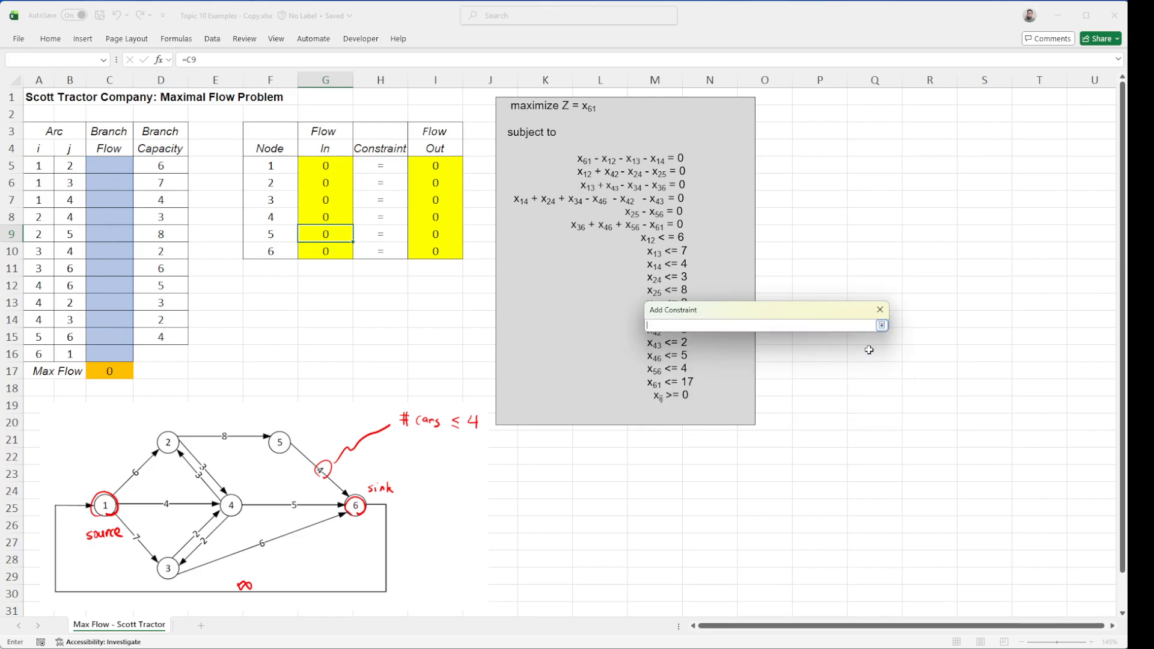
pyautogui.moveTo(150, 162); pyautogui.dragTo(165, 337)
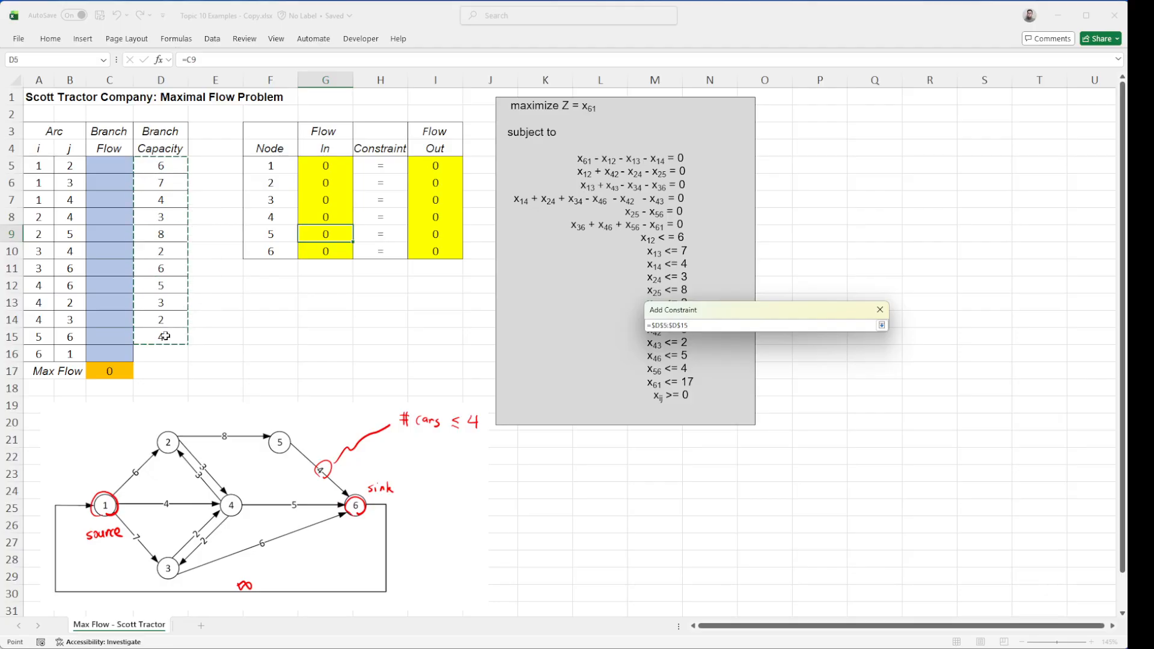
pyautogui.press('Return')
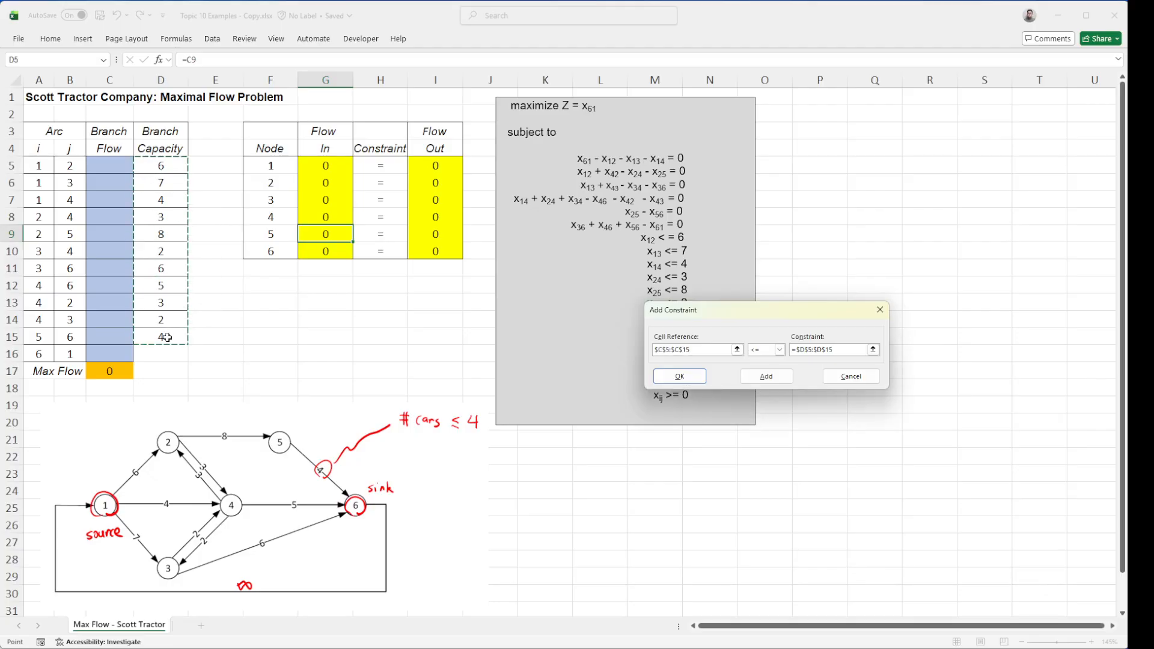
pyautogui.click(679, 376)
# Try to solve the model with Simplex LP and non-negative variables, using D17 as the objective
pyautogui.click(667, 401)
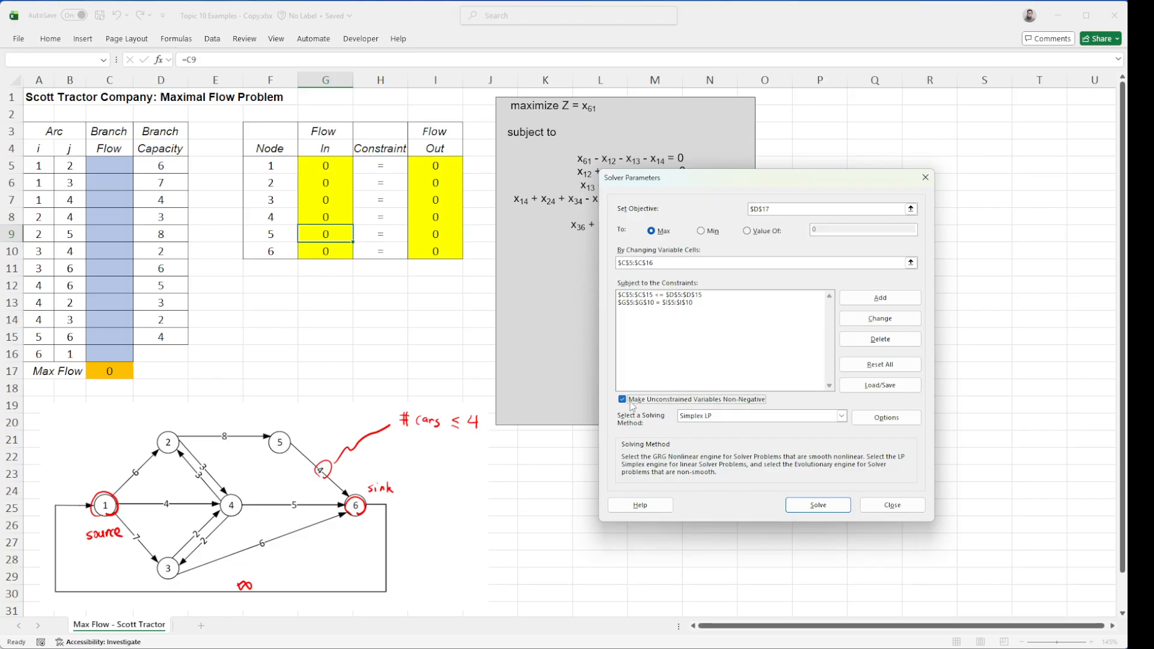
pyautogui.click(831, 505)
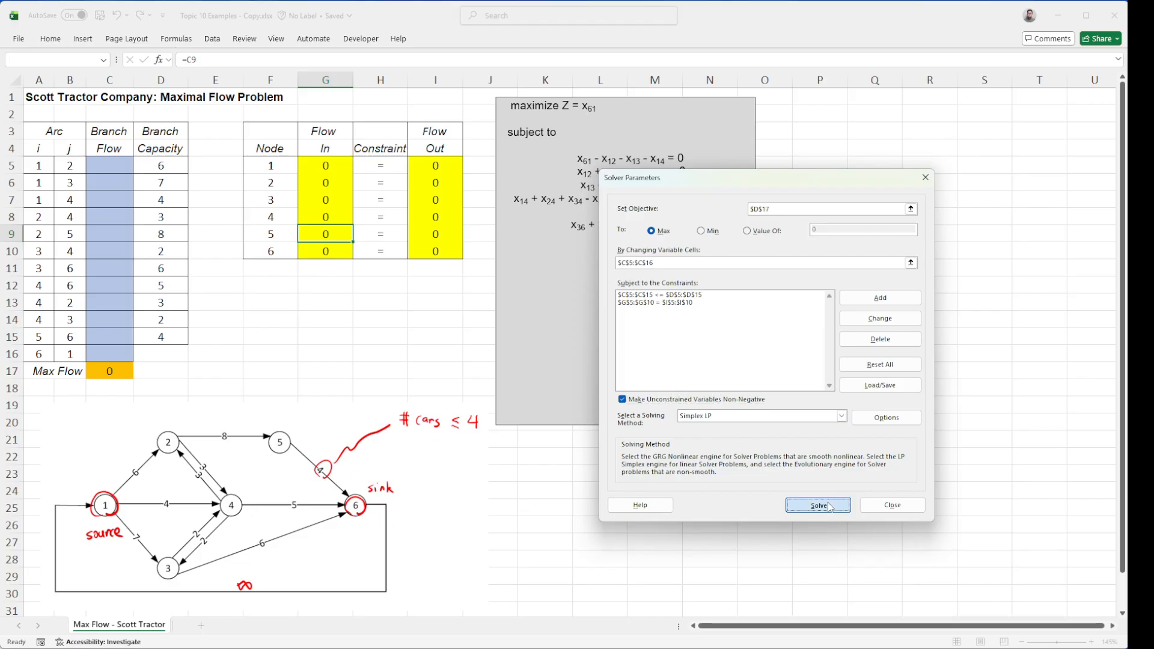
pyautogui.click(550, 460)
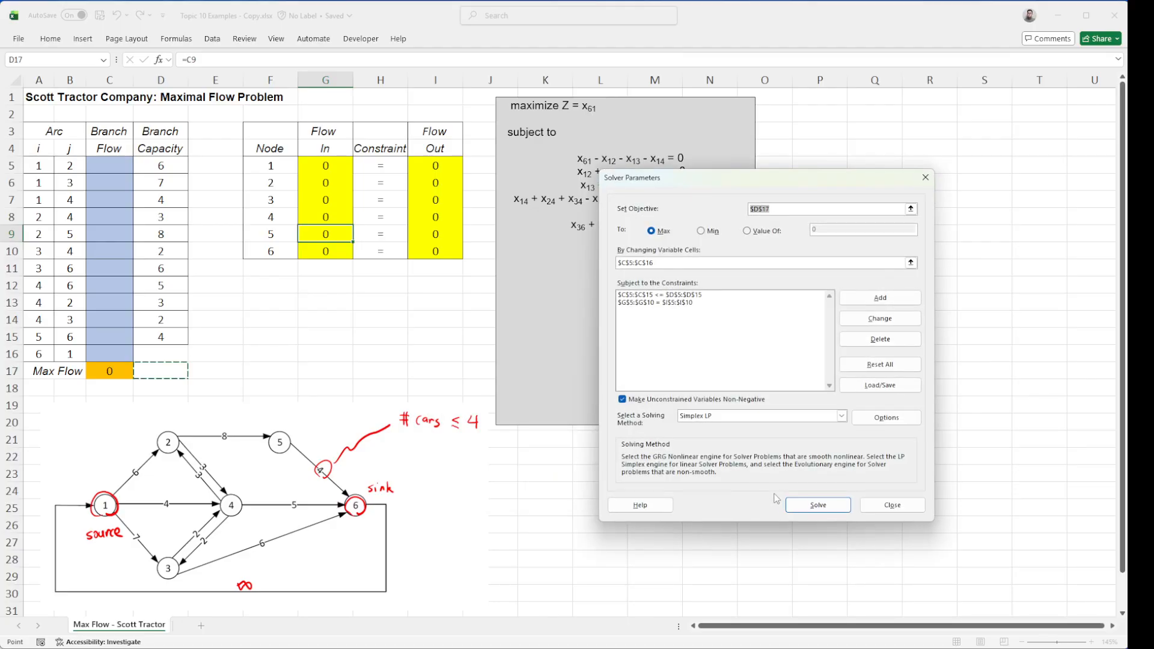
pyautogui.click(817, 506)
pyautogui.click(550, 459)
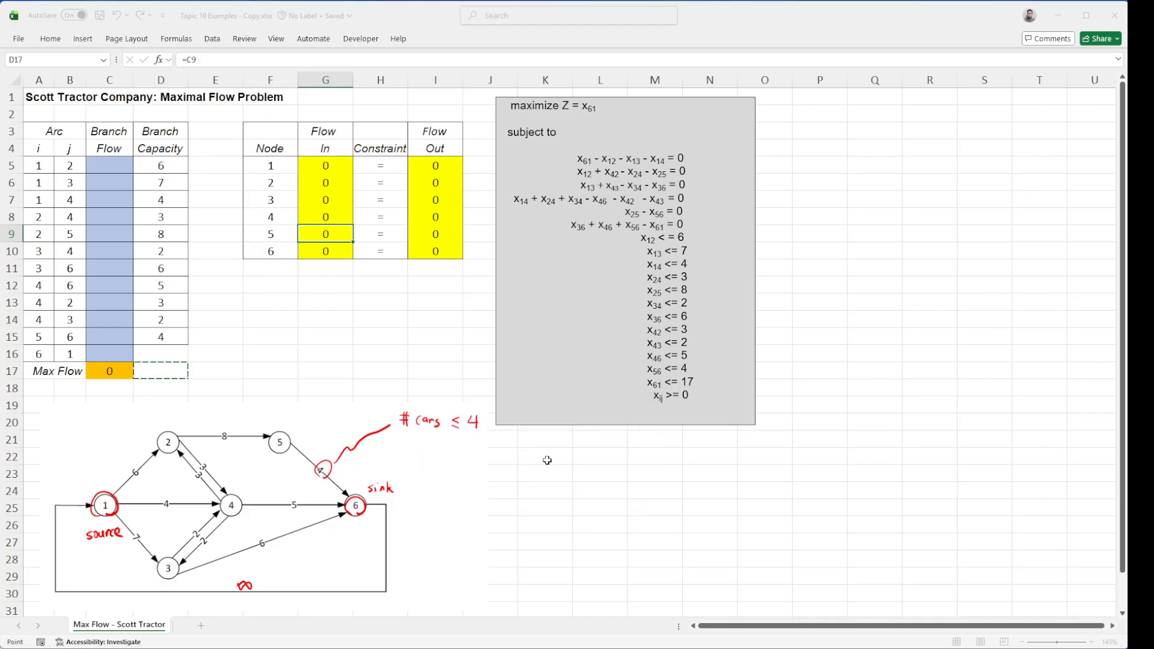
# Replace the Solver objective with the Max Flow cell C17, solve the model and keep the solution
pyautogui.click(899, 209)
pyautogui.click(911, 209)
pyautogui.click(114, 373)
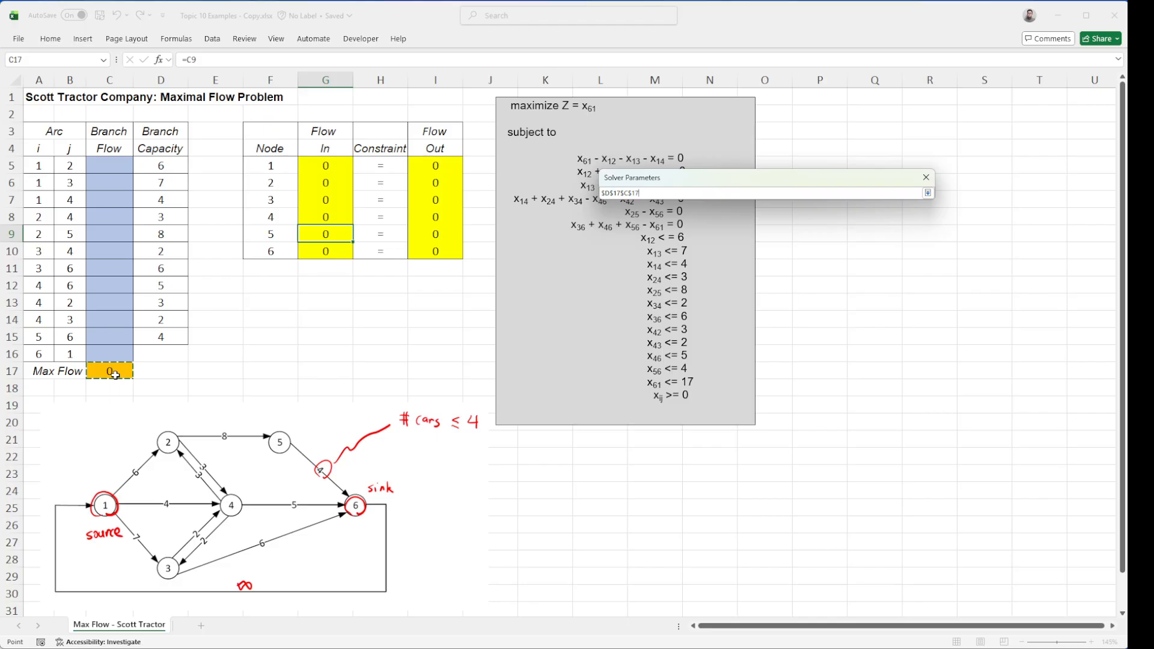
pyautogui.press('Return')
pyautogui.moveTo(770, 209); pyautogui.dragTo(679, 208)
pyautogui.press('BackSpace')
pyautogui.click(833, 499)
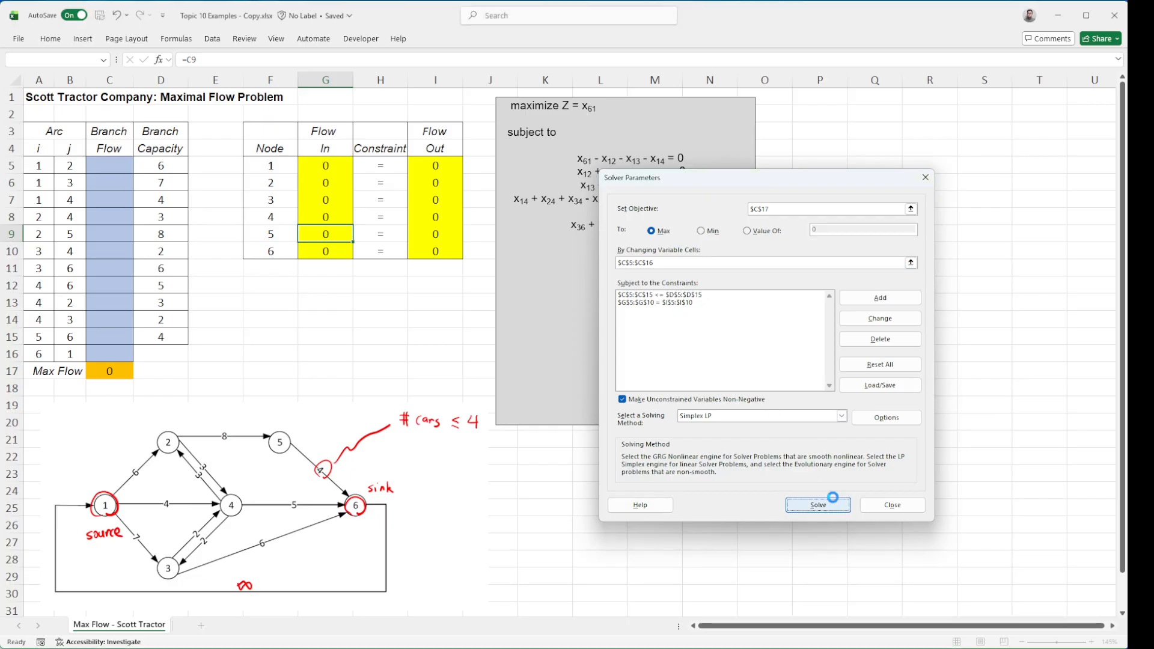
pyautogui.click(429, 357)
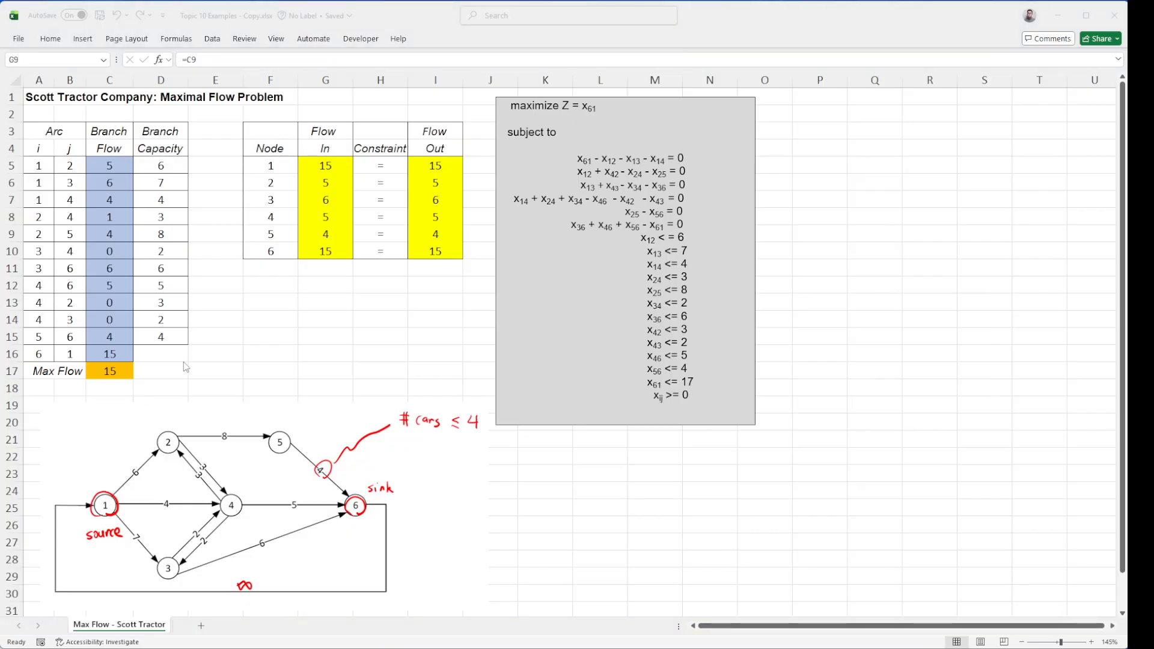
# Review the solved Max Flow cell, the nodes' Flow In and Flow Out values, and the branch flows
pyautogui.click(180, 371)
pyautogui.click(120, 372)
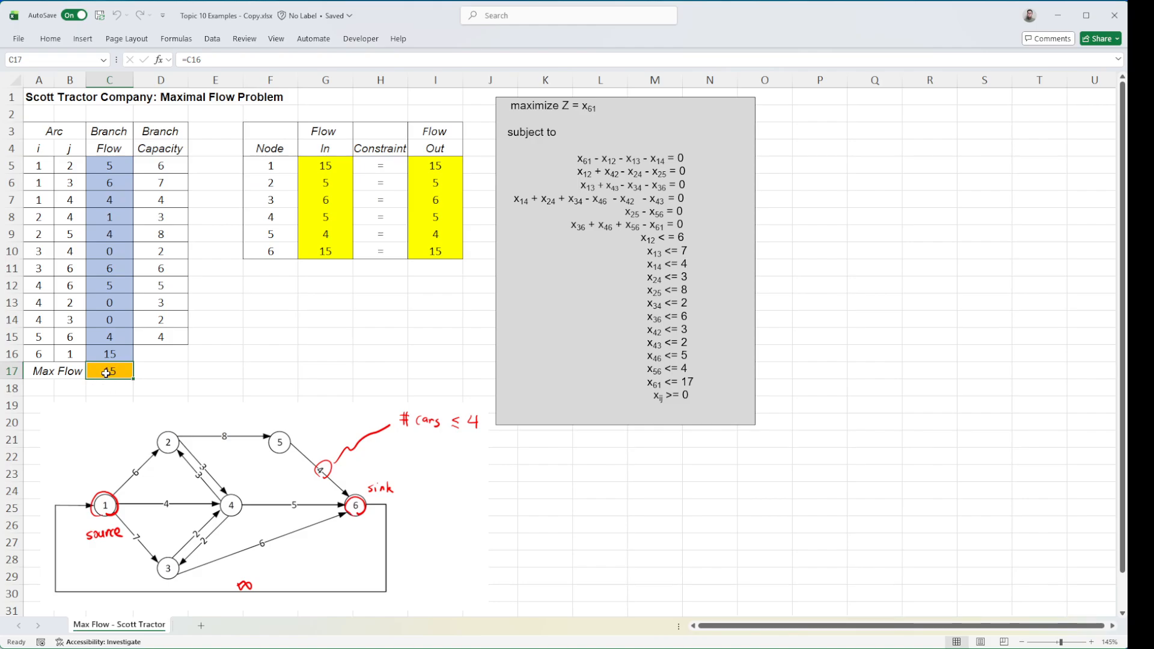
pyautogui.moveTo(331, 166); pyautogui.dragTo(337, 235)
pyautogui.moveTo(436, 166); pyautogui.dragTo(439, 239)
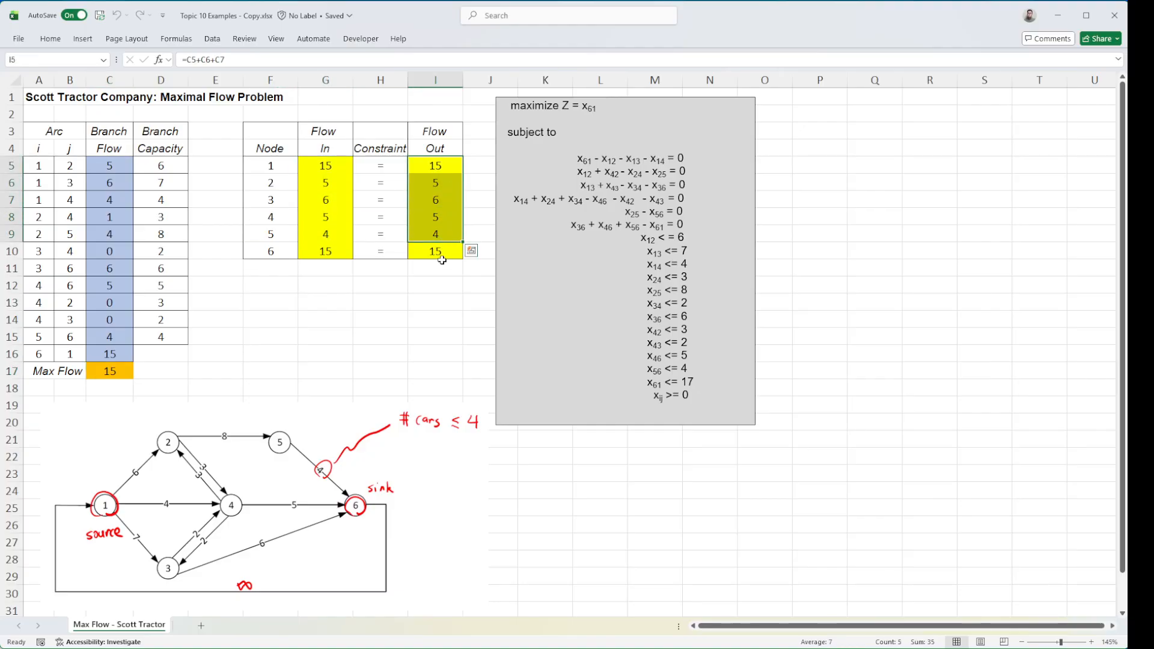
pyautogui.moveTo(116, 170); pyautogui.dragTo(118, 337)
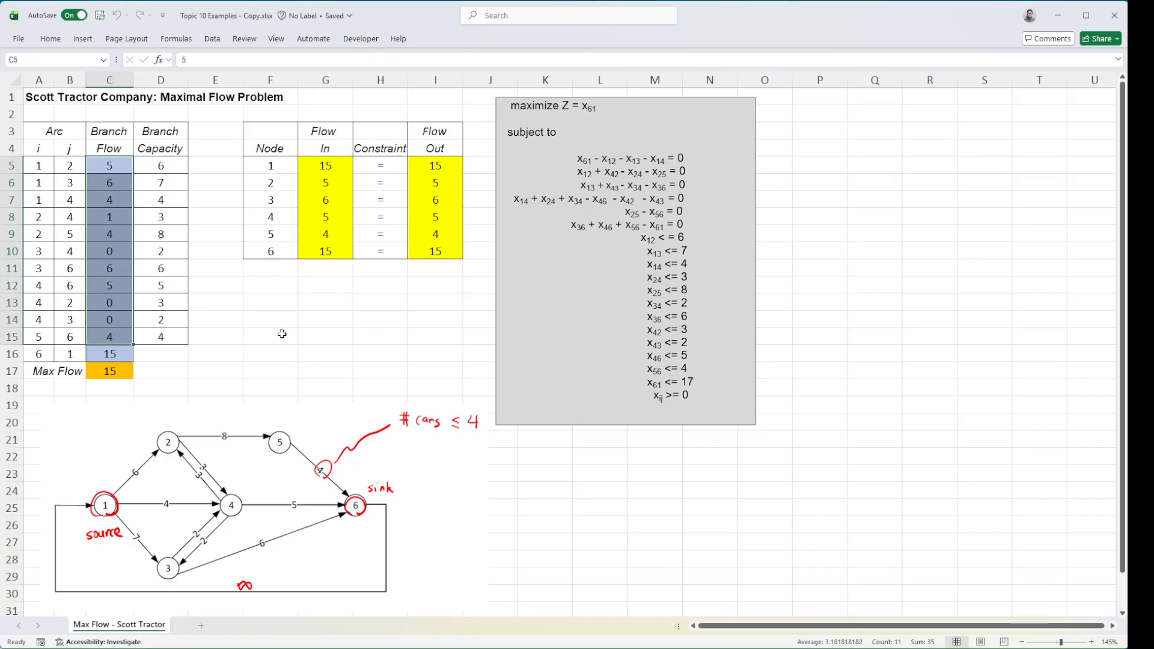